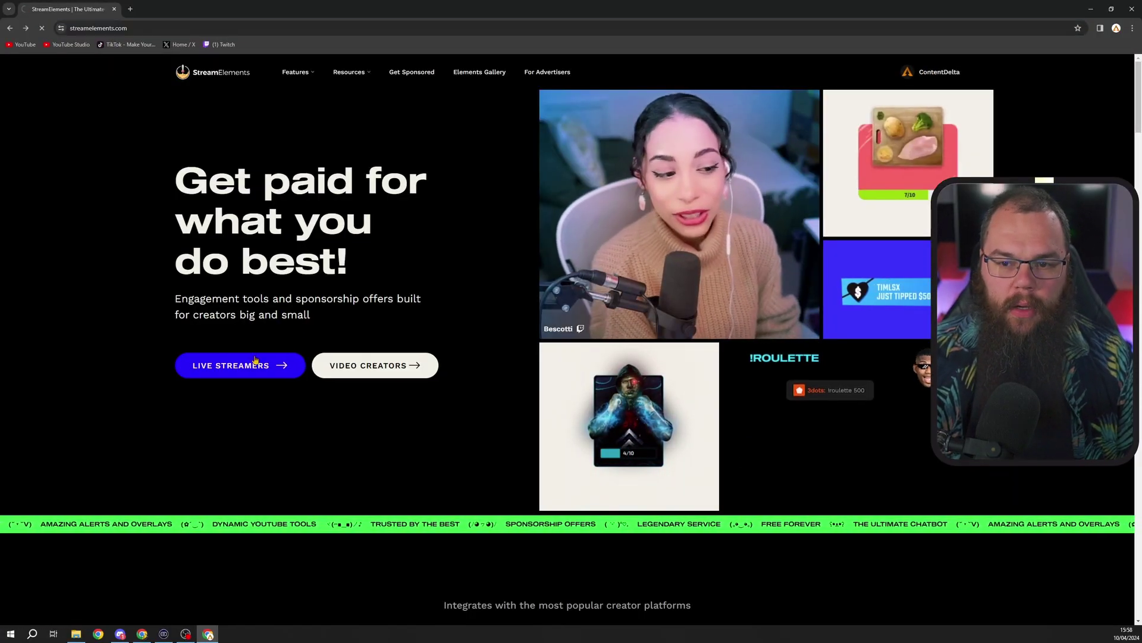
- From the StreamElements dashboard's Elements page, open the Browse Elements Gallery
{"action": "left_click", "coordinate": [255, 360]}
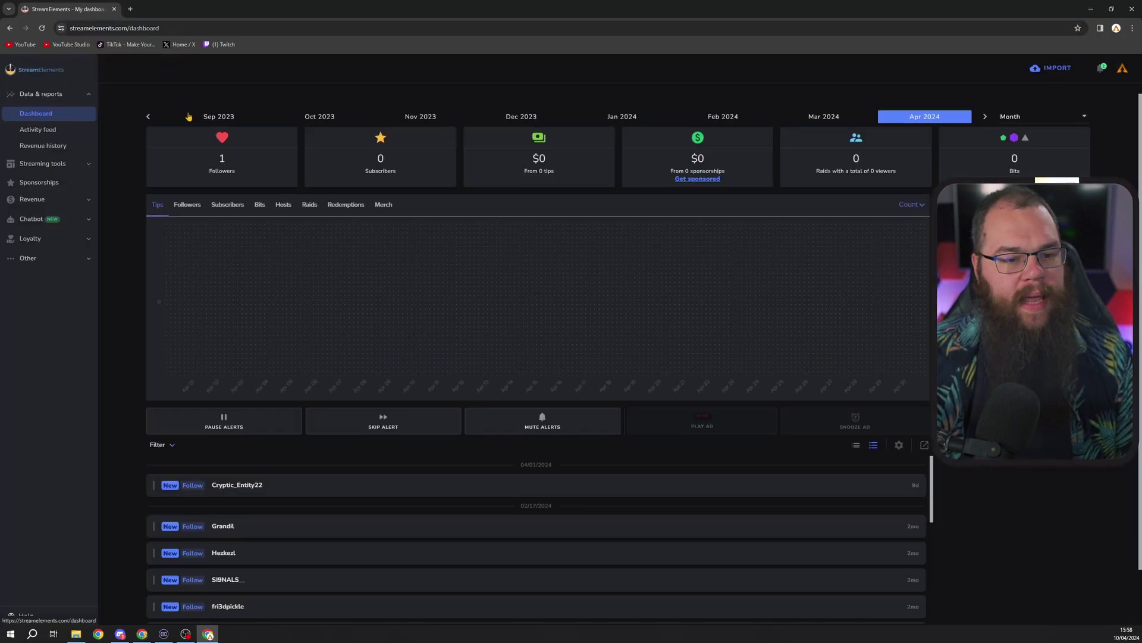
{"action": "left_click", "coordinate": [71, 185]}
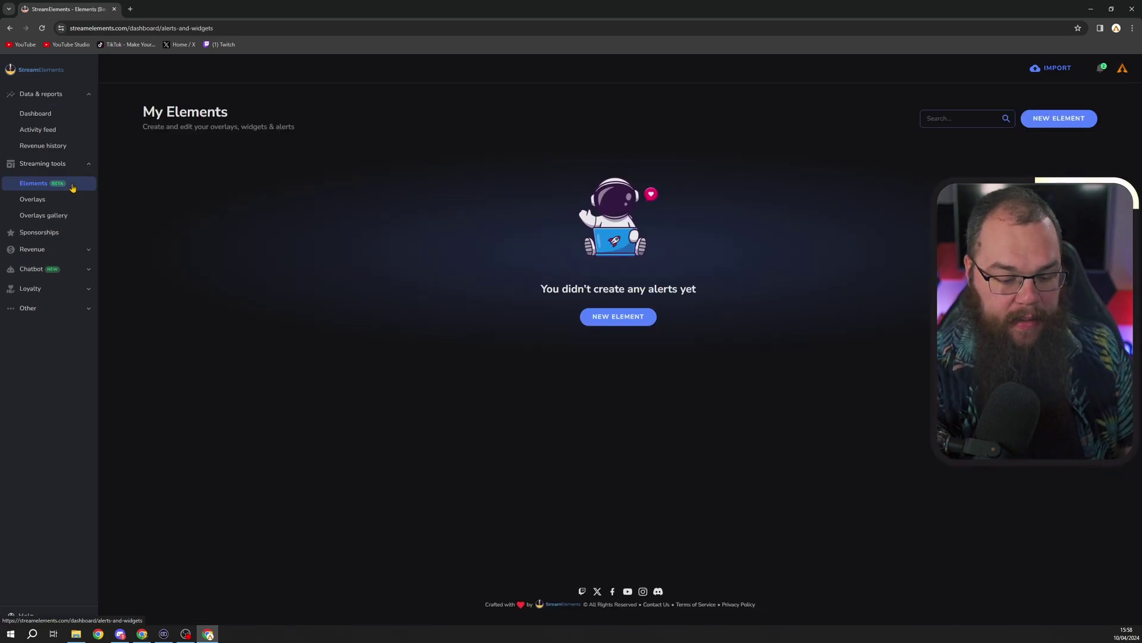
{"action": "left_click", "coordinate": [616, 317]}
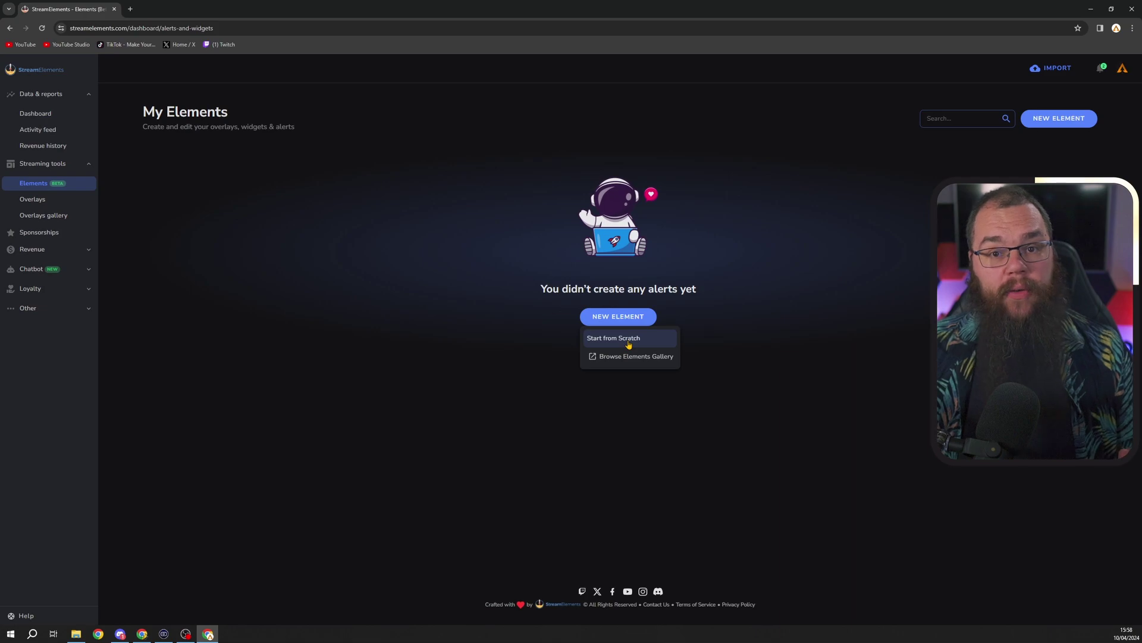
{"action": "left_click", "coordinate": [652, 357]}
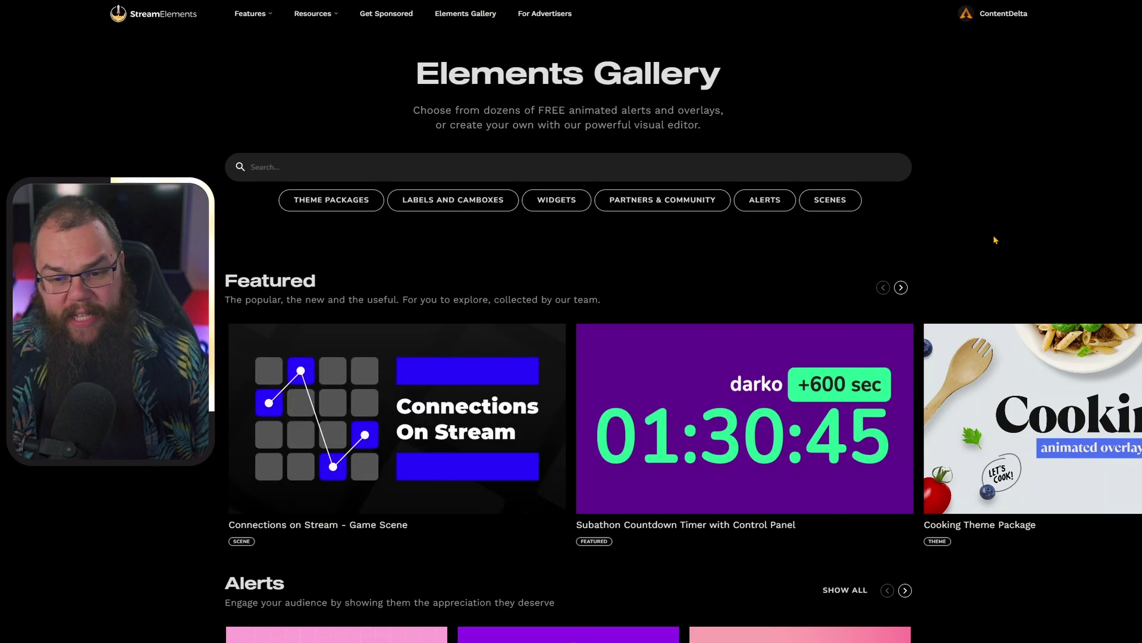
- Show all gallery alerts and open the Crust Animated Stream Package alert box
{"action": "scroll", "coordinate": [995, 240], "scroll_direction": "down", "scroll_amount": 5}
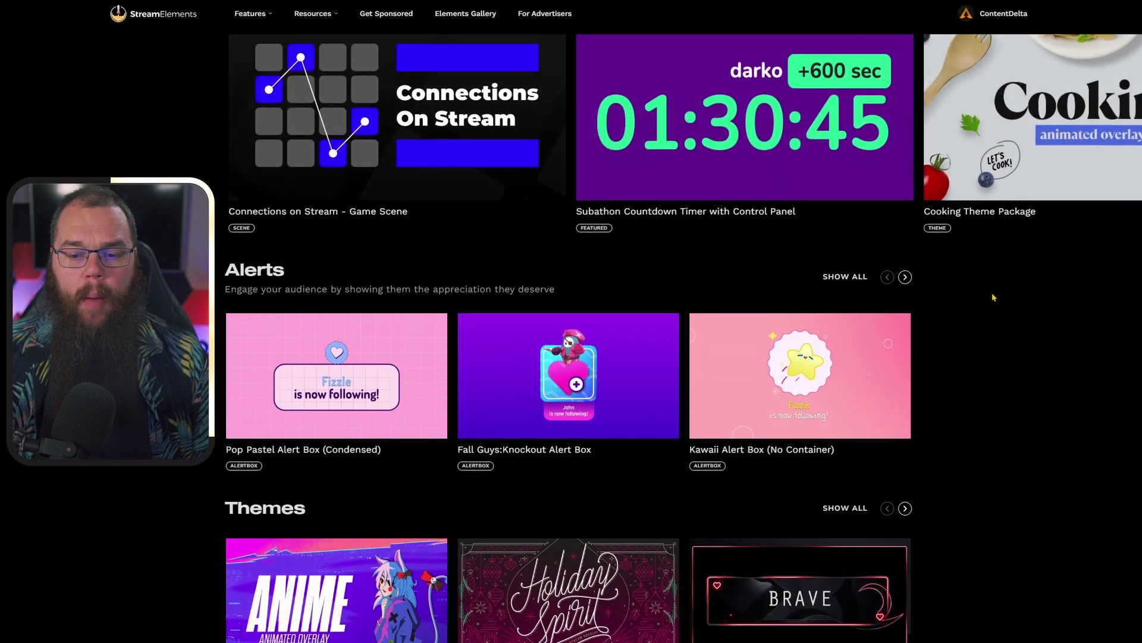
{"action": "left_click", "coordinate": [860, 278]}
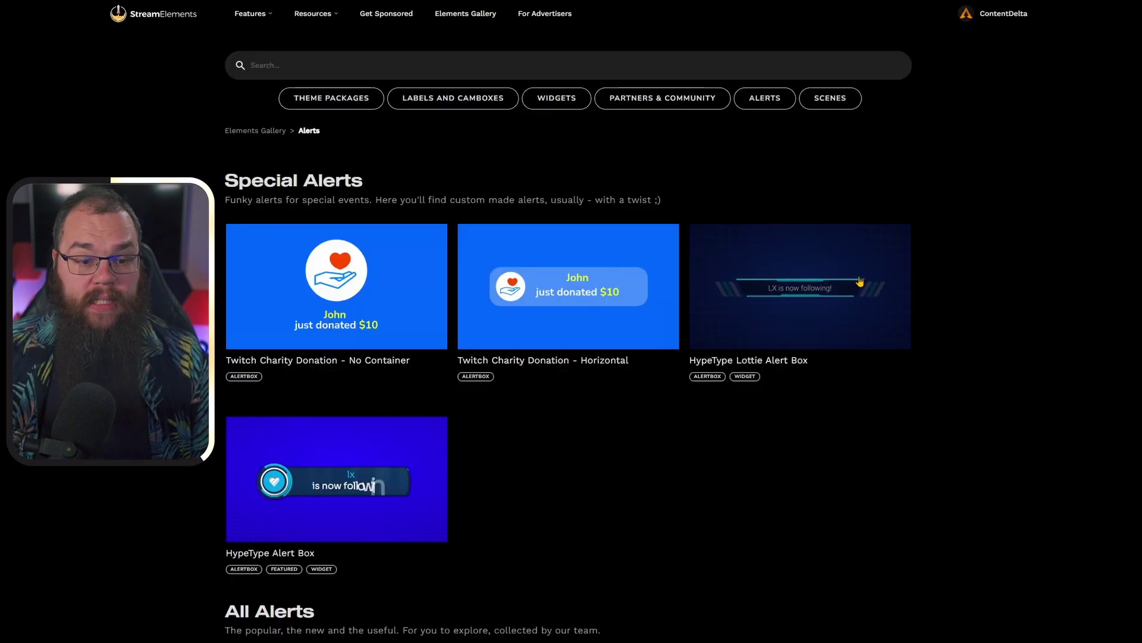
{"action": "scroll", "coordinate": [994, 255], "scroll_direction": "down", "scroll_amount": 15}
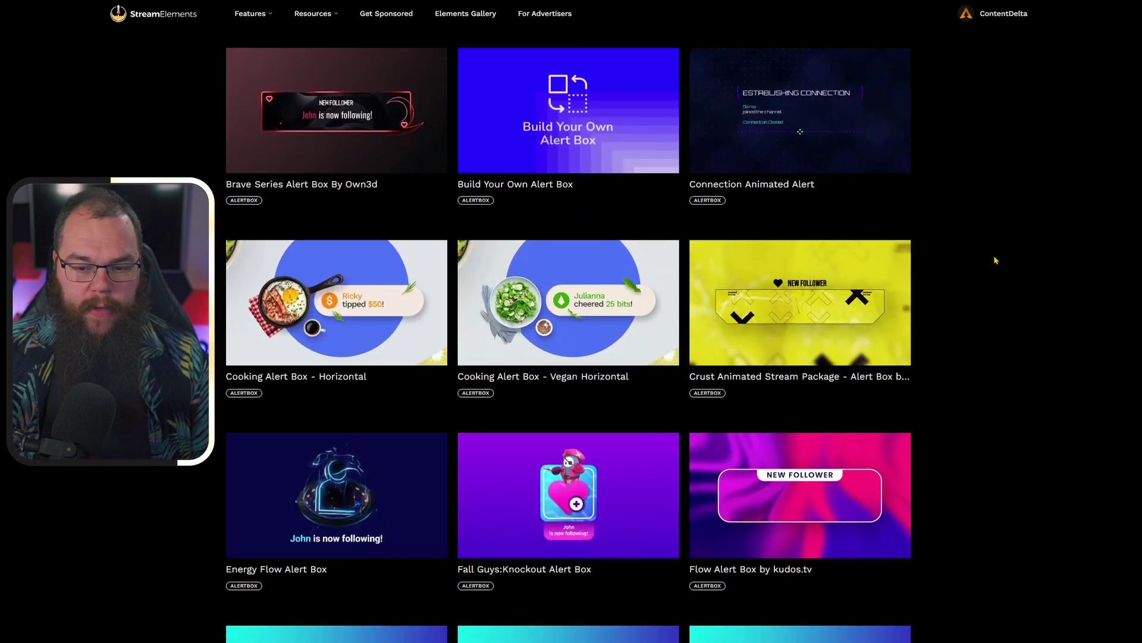
{"action": "scroll", "coordinate": [993, 266], "scroll_direction": "down", "scroll_amount": 1}
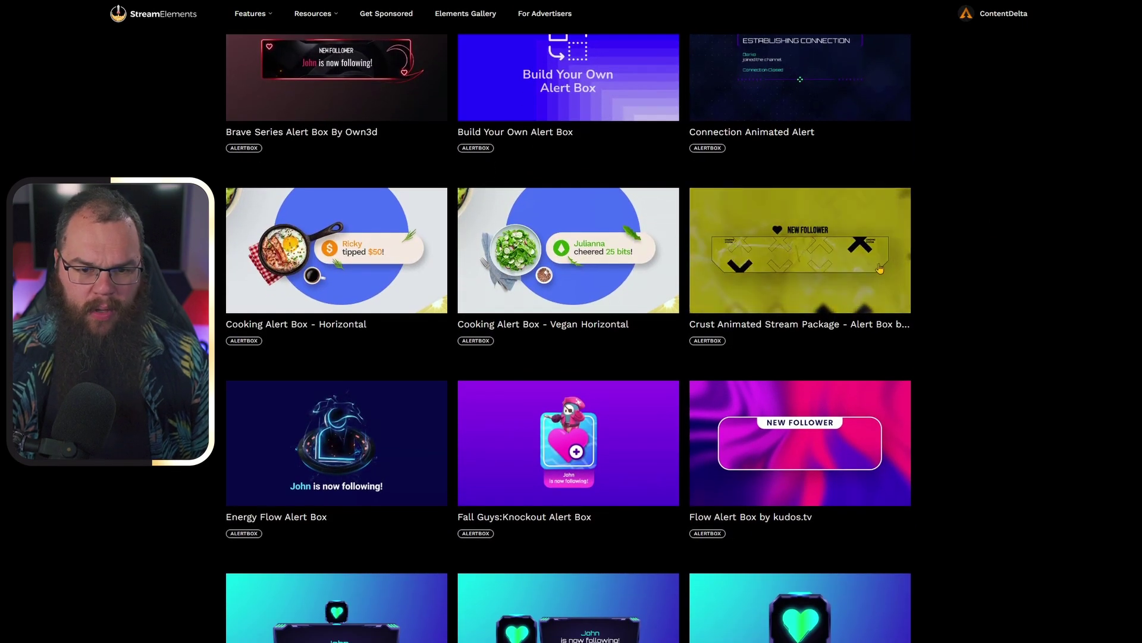
{"action": "left_click", "coordinate": [898, 238]}
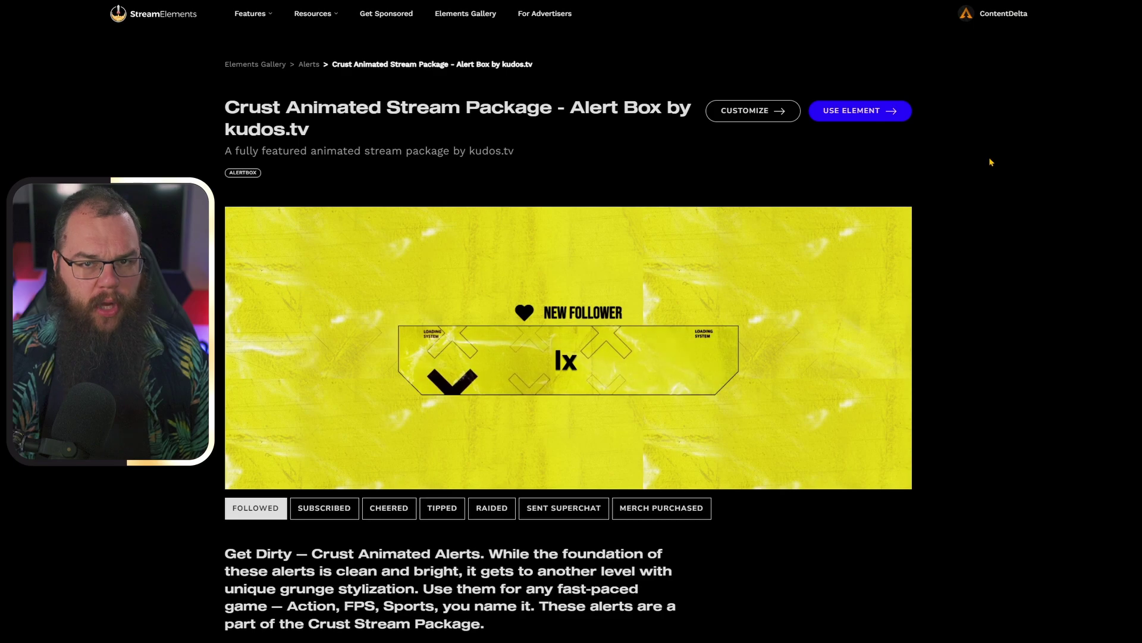
- Customize the Crust alert and set Follower Text to the Name variable plus 'Followed!'
{"action": "left_click", "coordinate": [752, 111]}
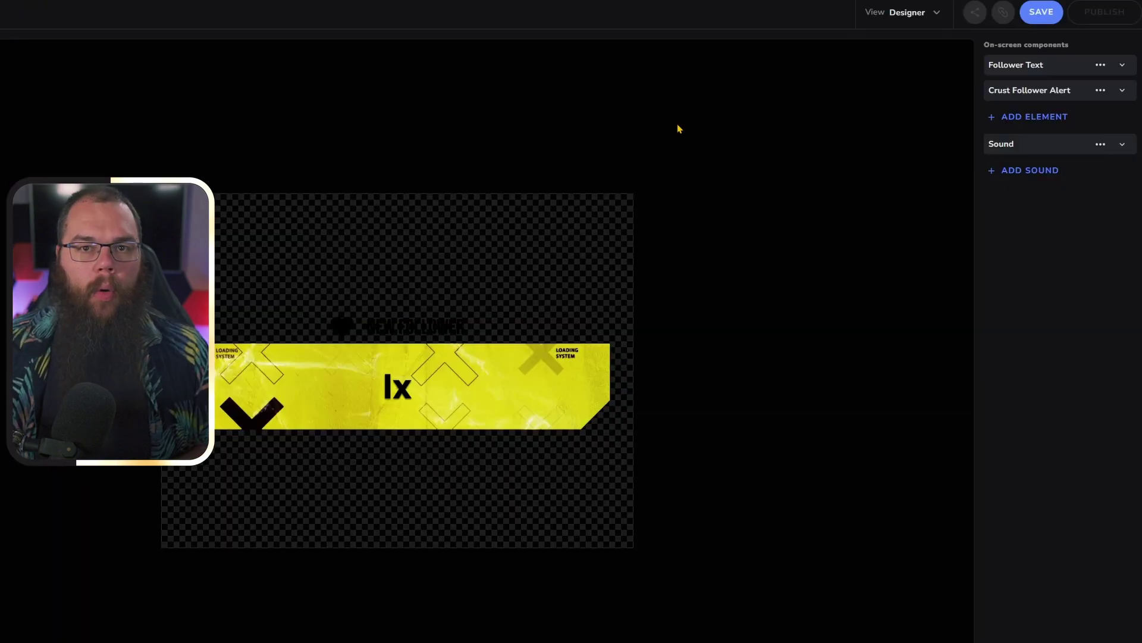
{"action": "left_click", "coordinate": [1108, 64]}
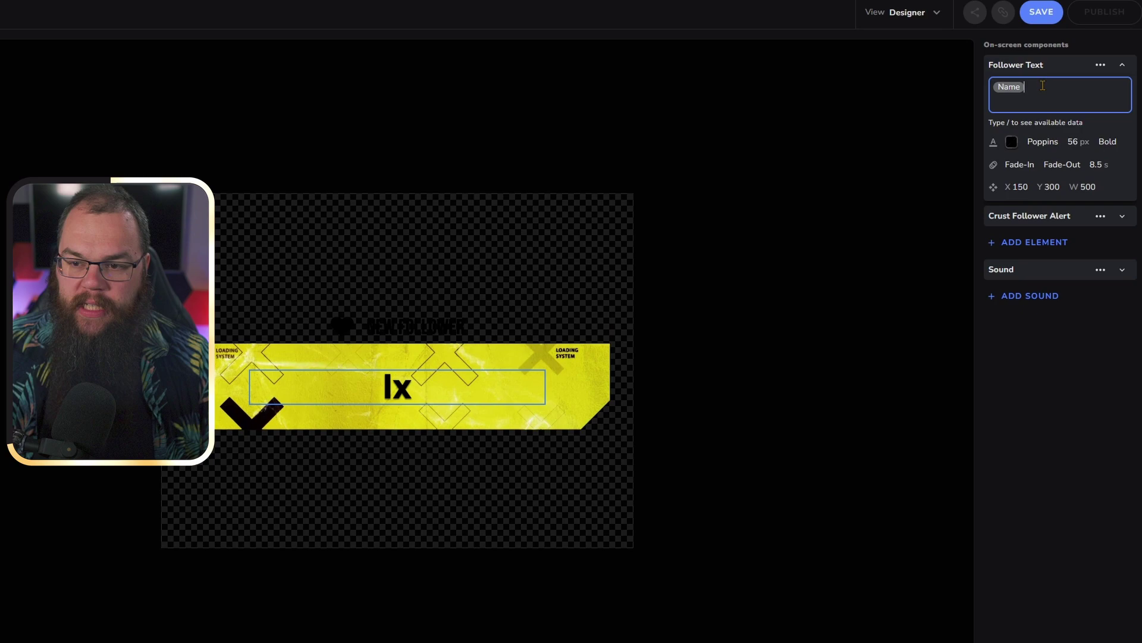
{"action": "type", "text": "/"}
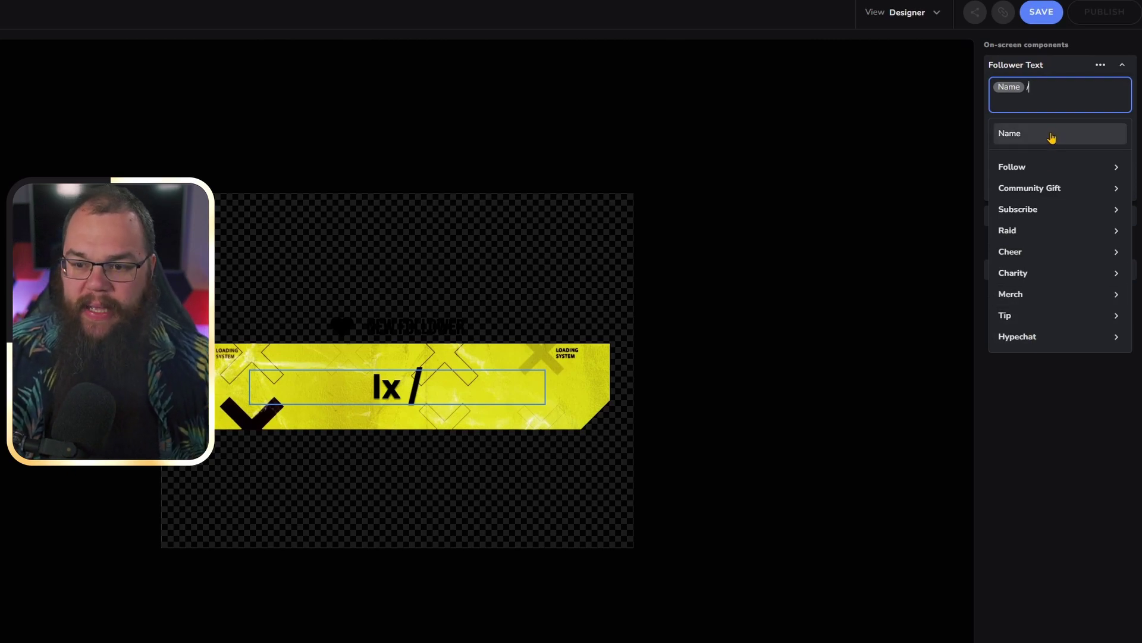
{"action": "key", "text": "BackSpace"}
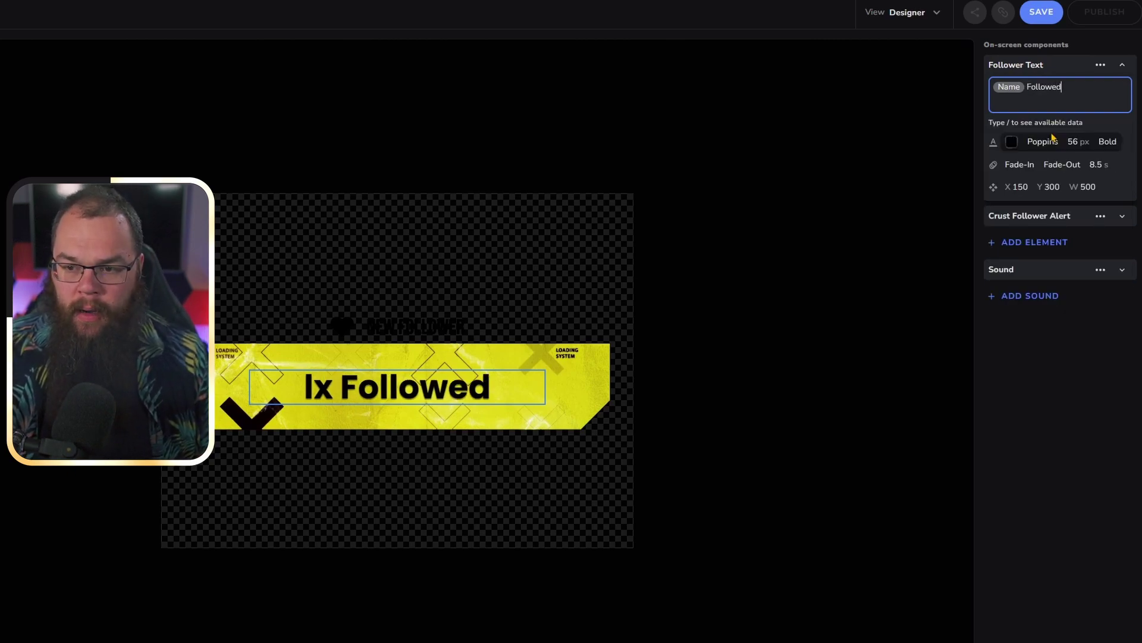
- Recolour the Crust Follower Alert banner with hue 317 and saturation 79
{"action": "left_click", "coordinate": [1079, 74]}
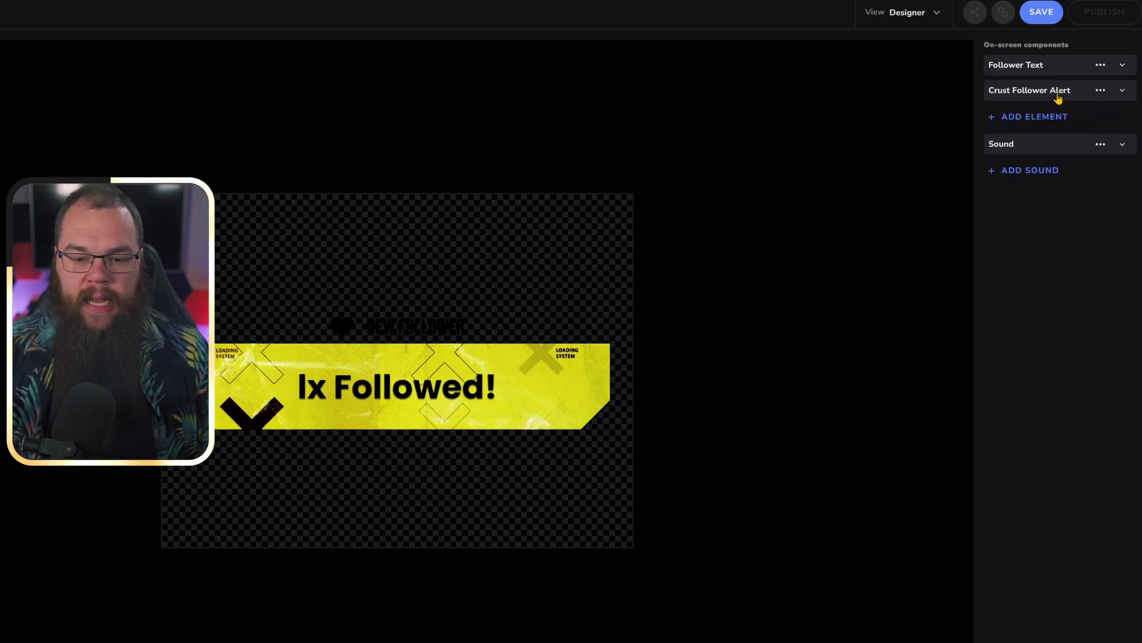
{"action": "left_click", "coordinate": [1059, 97]}
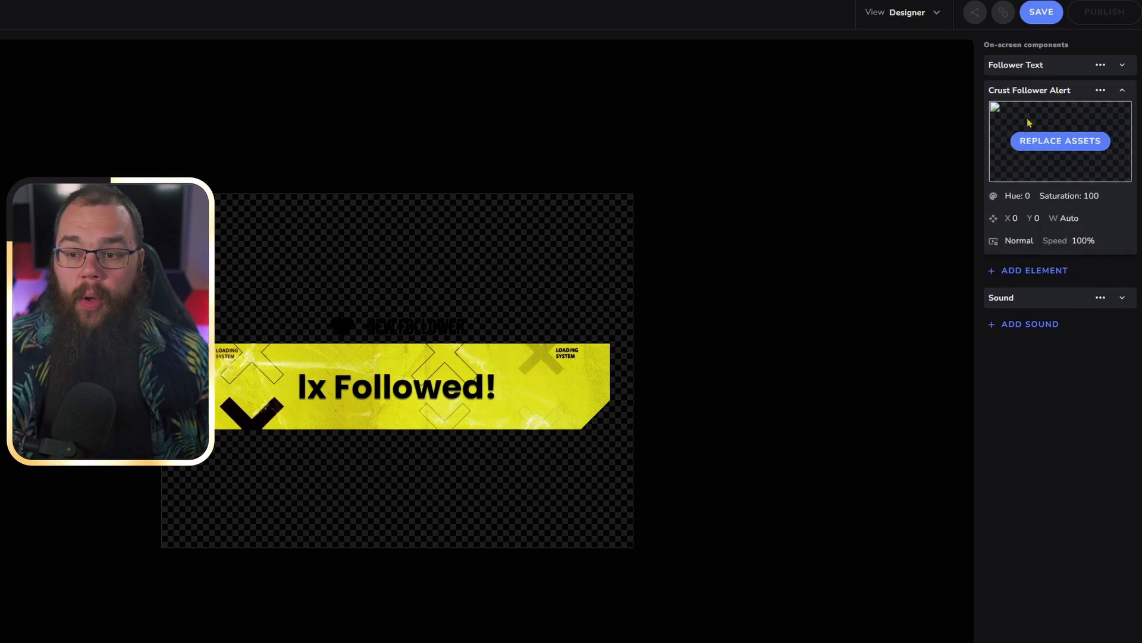
{"action": "left_click", "coordinate": [1021, 201]}
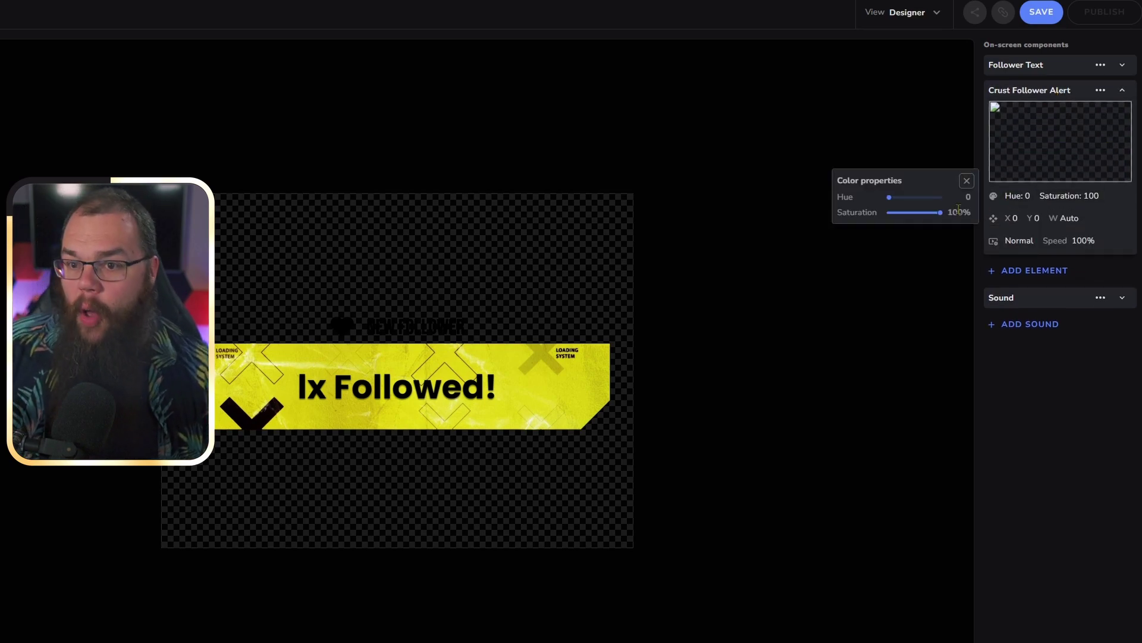
{"action": "left_click_drag", "start_coordinate": [890, 196], "coordinate": [936, 198]}
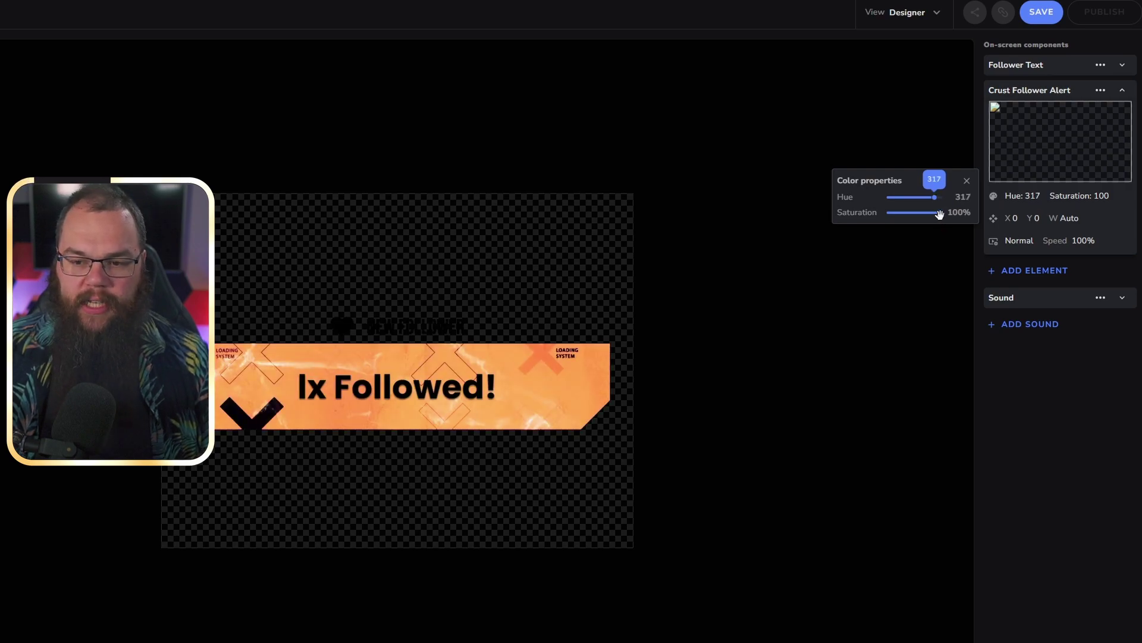
{"action": "left_click", "coordinate": [1048, 428]}
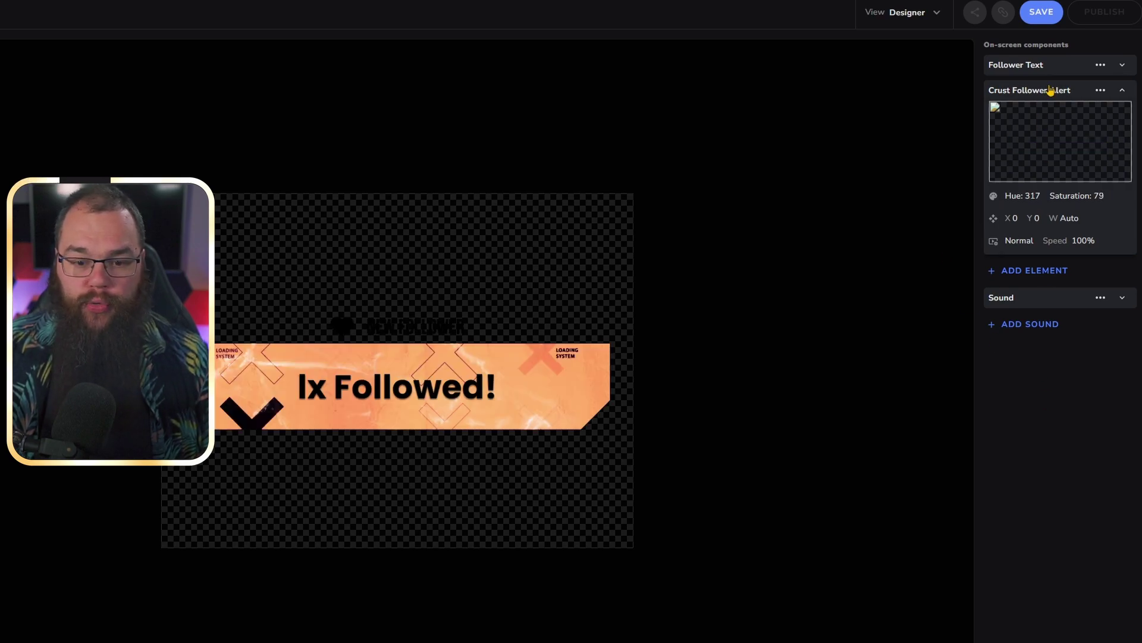
{"action": "left_click", "coordinate": [1122, 92]}
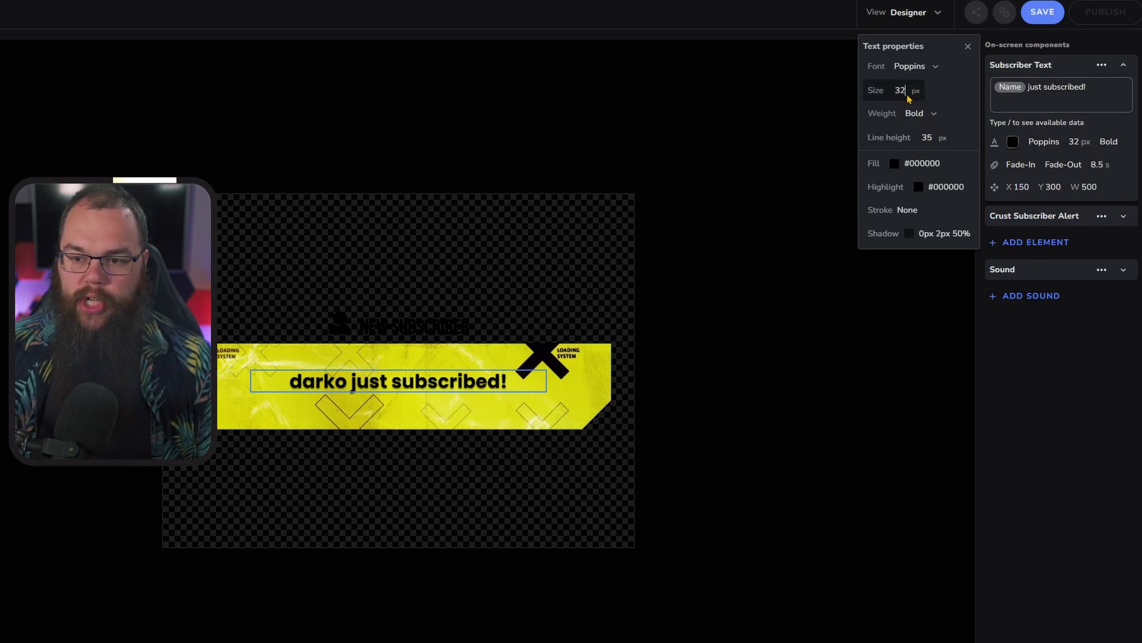
- Set the subscriber text size to 46 px
{"action": "left_click", "coordinate": [915, 92]}
{"action": "key", "text": "BackSpace"}
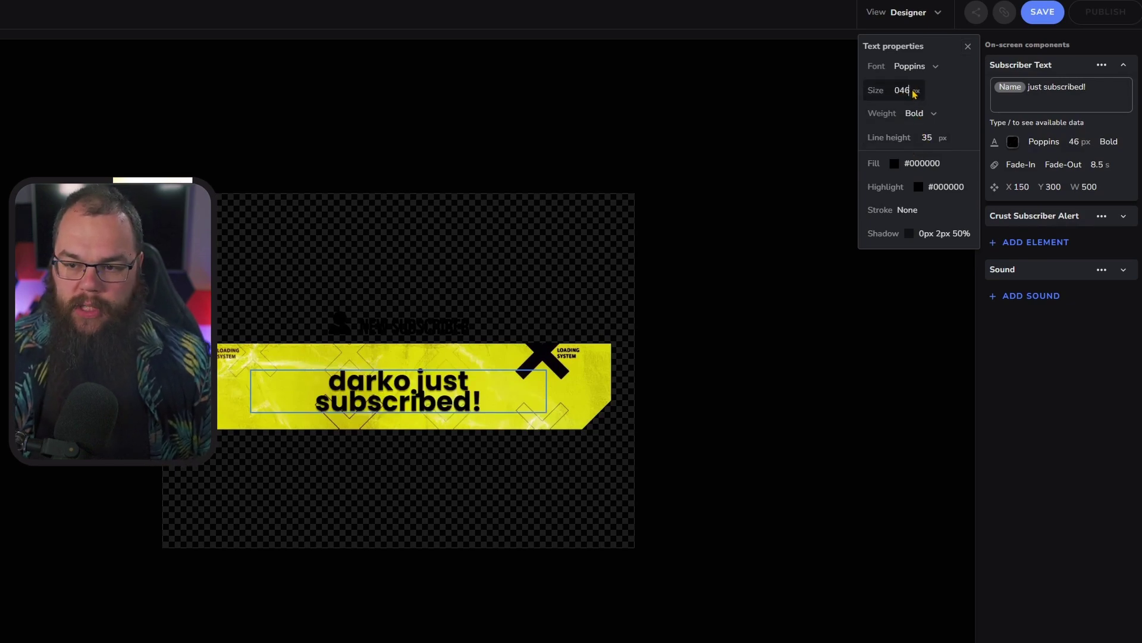
{"action": "type", "text": "46"}
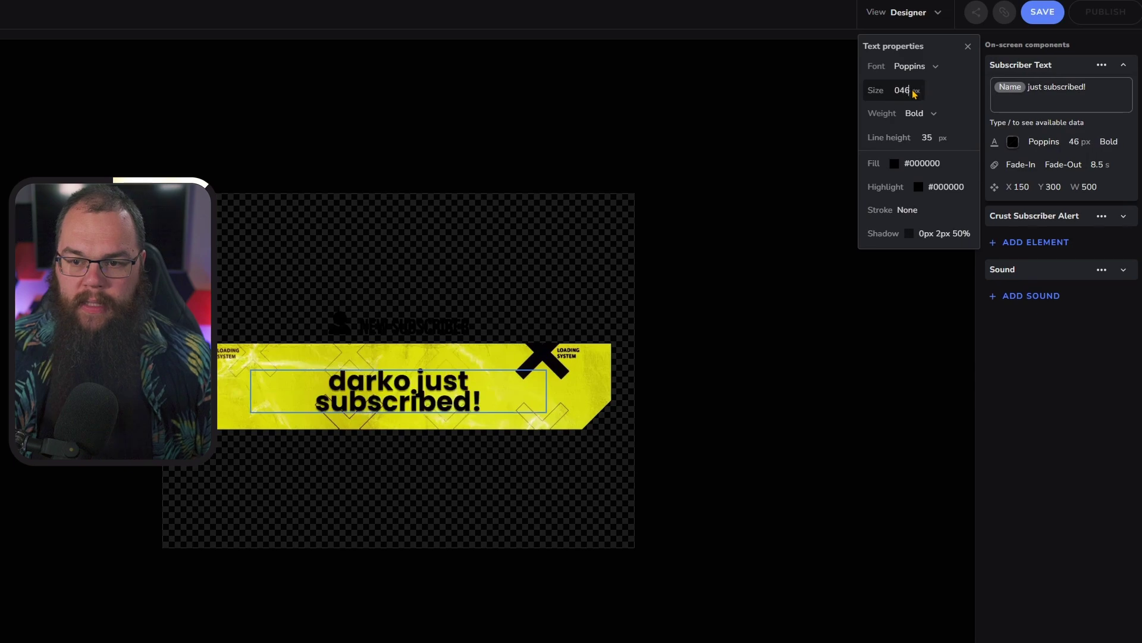
{"action": "left_click", "coordinate": [1122, 108]}
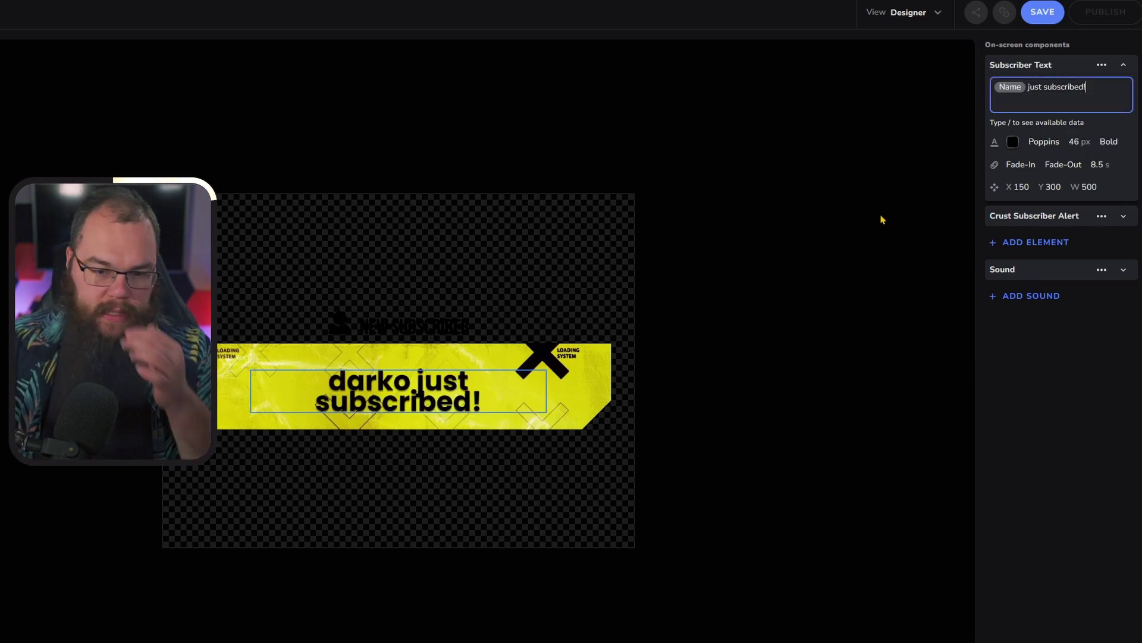
- Widen the subscriber text box to 600 px and centre it on the banner
{"action": "left_click", "coordinate": [1018, 186]}
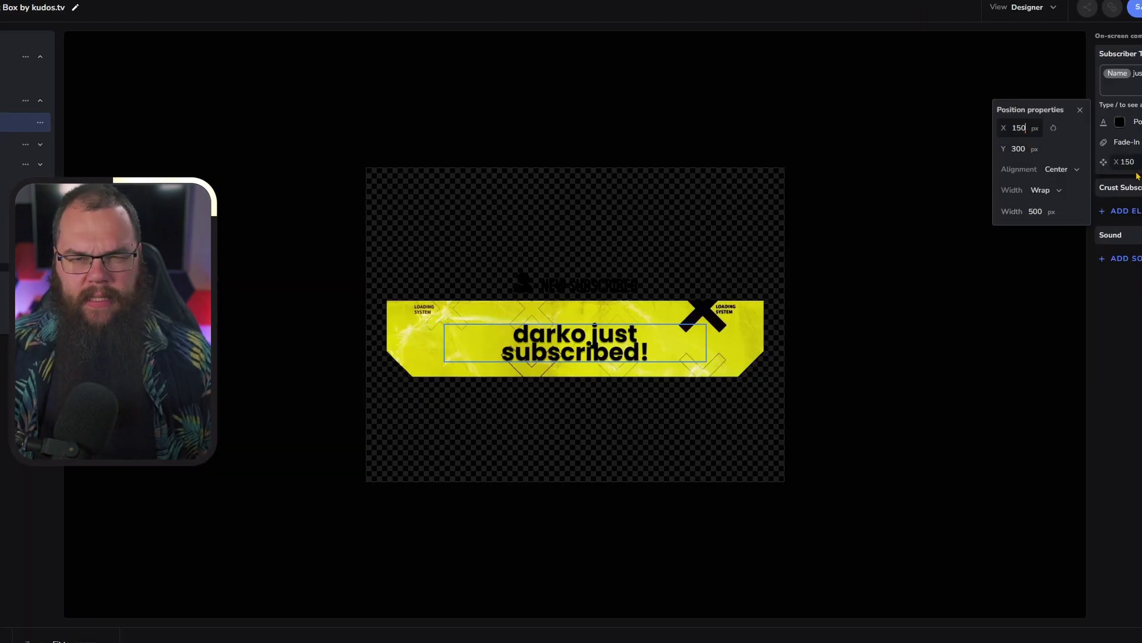
{"action": "type", "text": "250"}
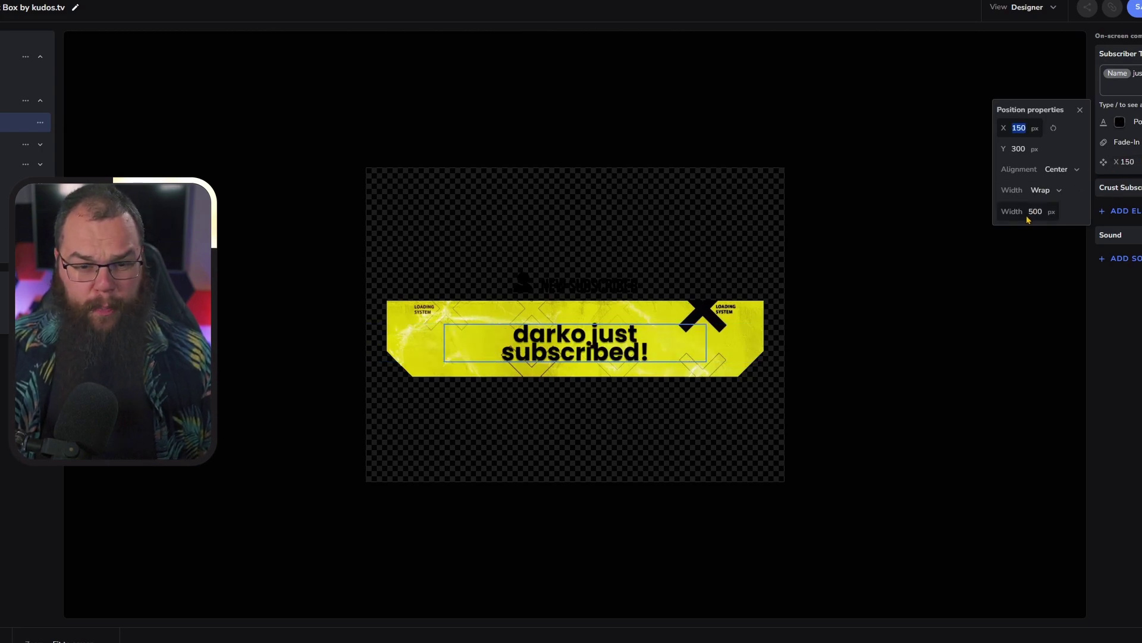
{"action": "type", "text": "760"}
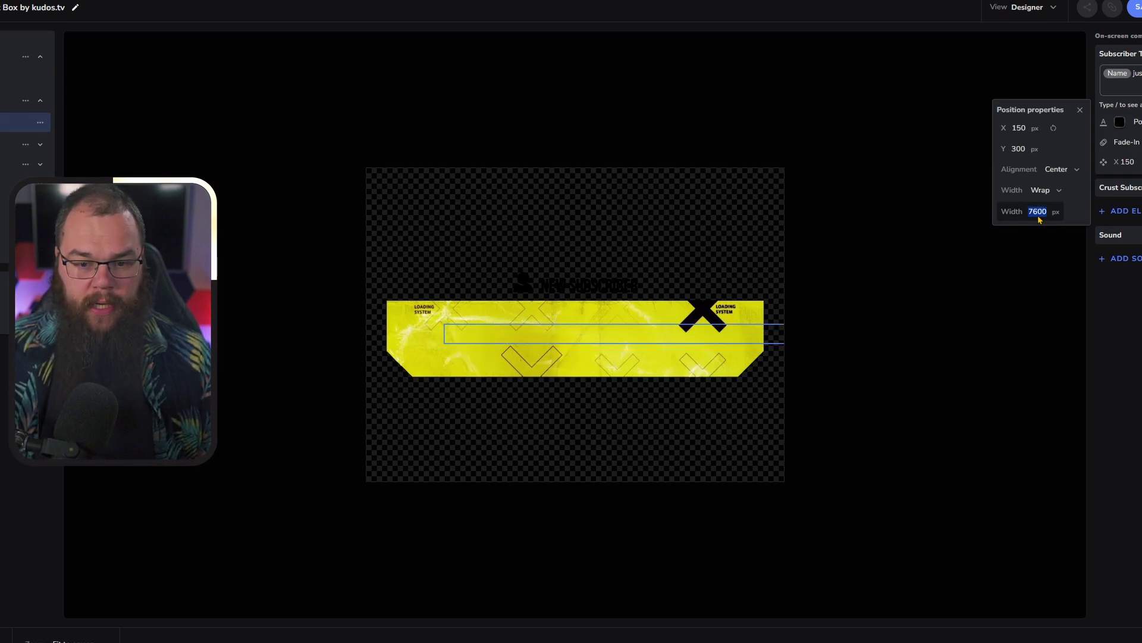
{"action": "type", "text": "600"}
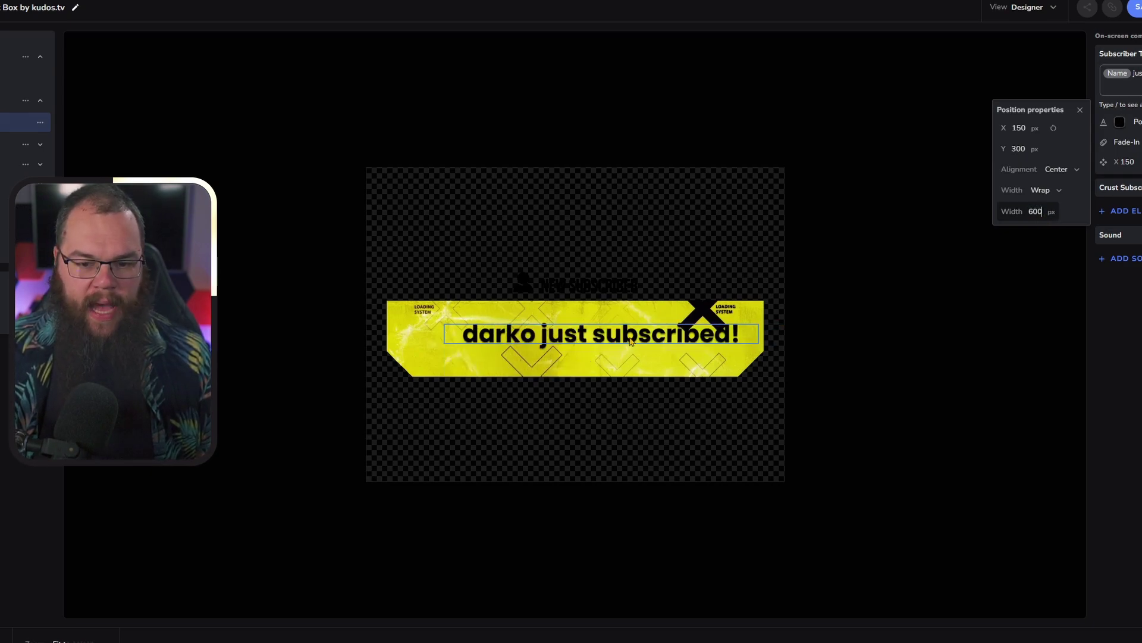
{"action": "left_click_drag", "start_coordinate": [630, 341], "coordinate": [605, 341]}
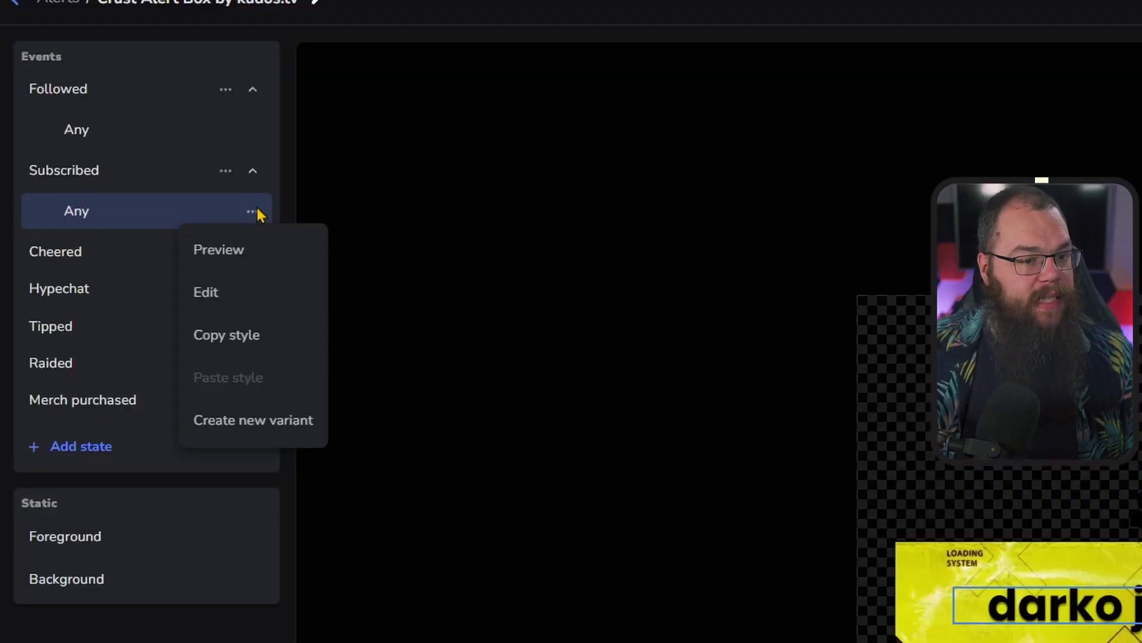
- Create a Subscribed variation with condition At least, duration 2 months
{"action": "left_click", "coordinate": [240, 433]}
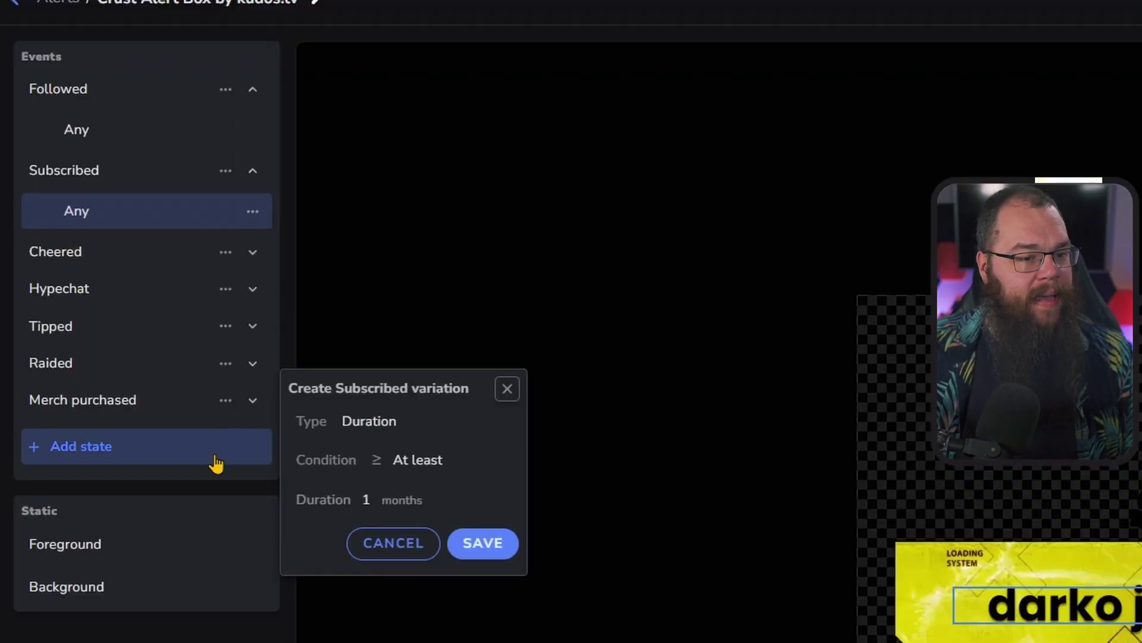
{"action": "left_click", "coordinate": [416, 461]}
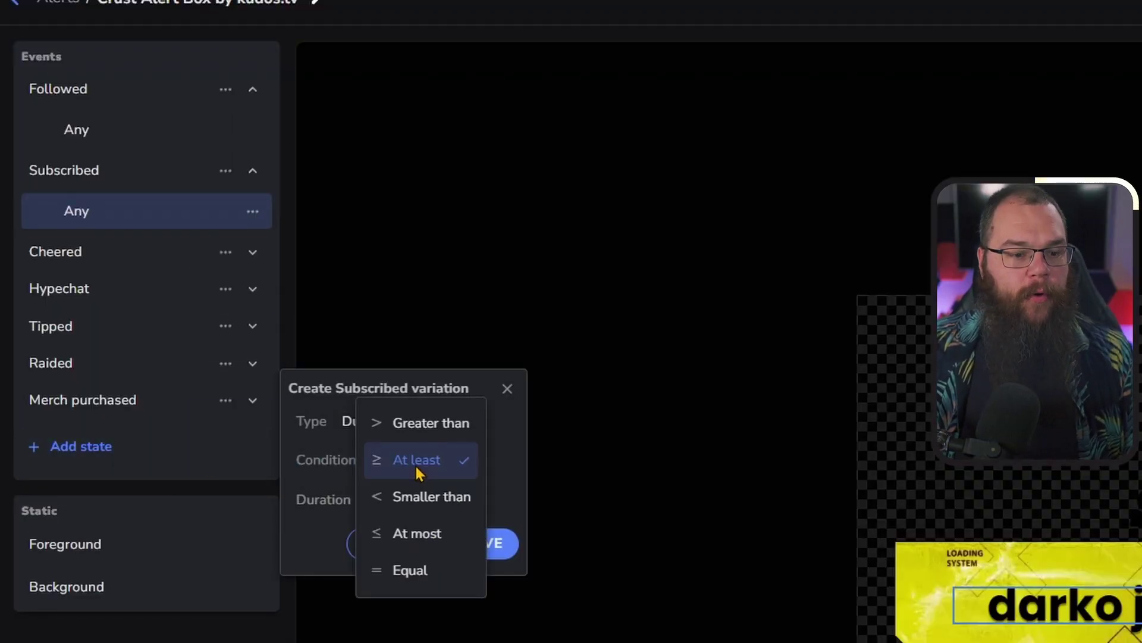
{"action": "left_click", "coordinate": [428, 432]}
{"action": "left_click", "coordinate": [429, 460]}
{"action": "left_click", "coordinate": [432, 498]}
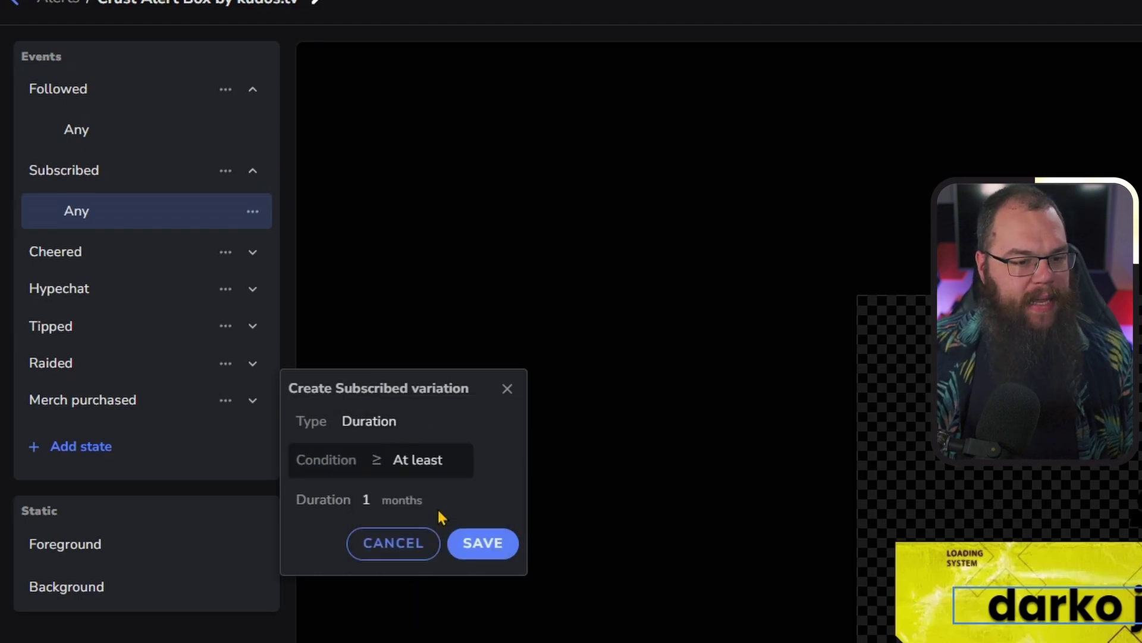
{"action": "left_click", "coordinate": [397, 503]}
{"action": "key", "text": "BackSpace"}
{"action": "type", "text": "2"}
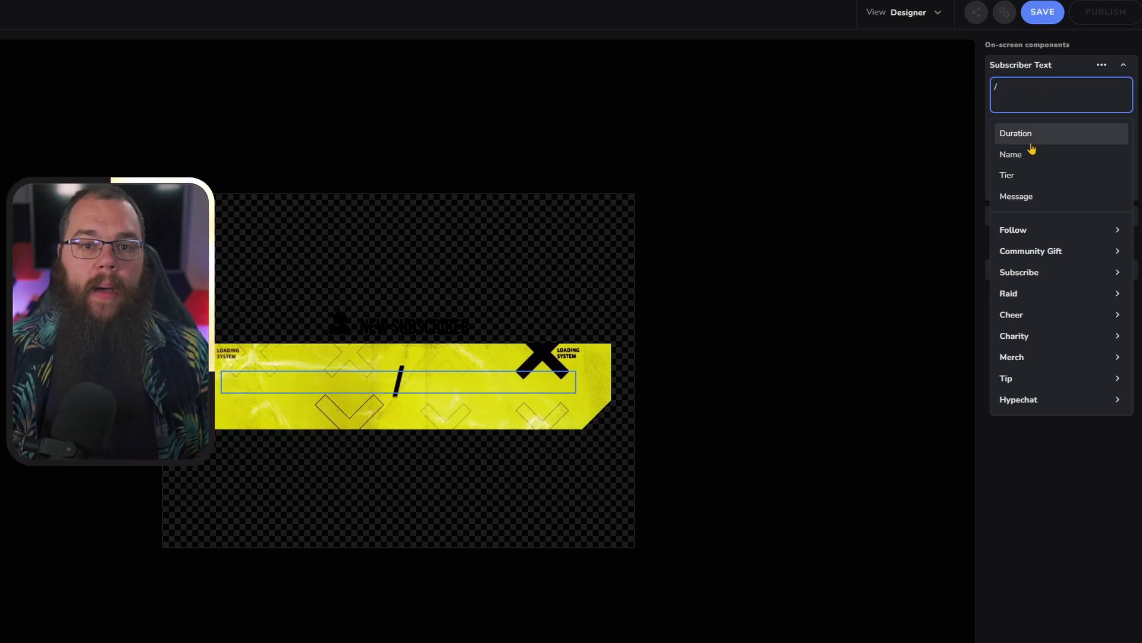
- Make the variation's text read Name 'has resubbed for' Duration 'months!'
{"action": "left_click", "coordinate": [1036, 154]}
{"action": "type", "text": "has resubbed for /"}
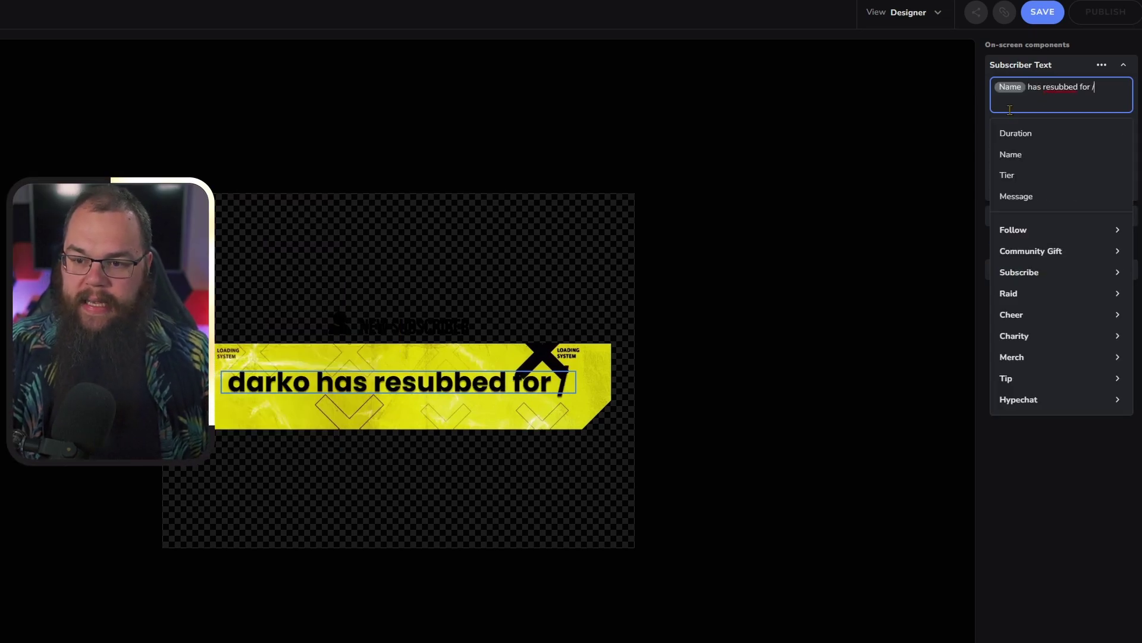
{"action": "left_click", "coordinate": [1028, 137]}
{"action": "type", "text": "months!"}
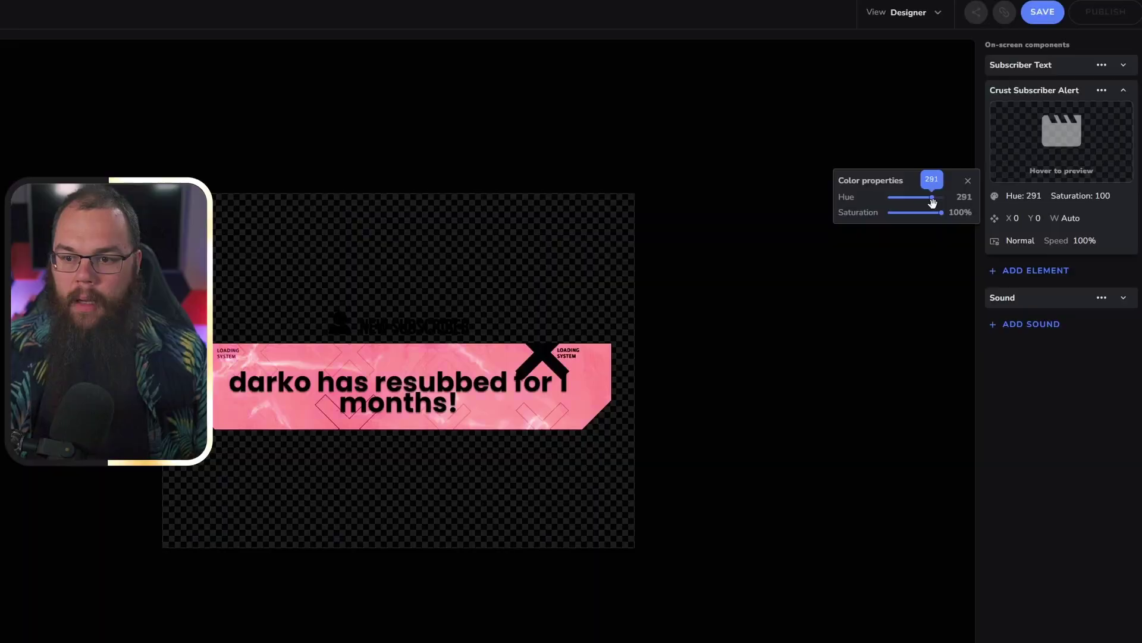
- Lower the Crust Subscriber Alert banner saturation to 70% at hue 314 and save the widget
{"action": "left_click_drag", "start_coordinate": [939, 213], "coordinate": [928, 213]}
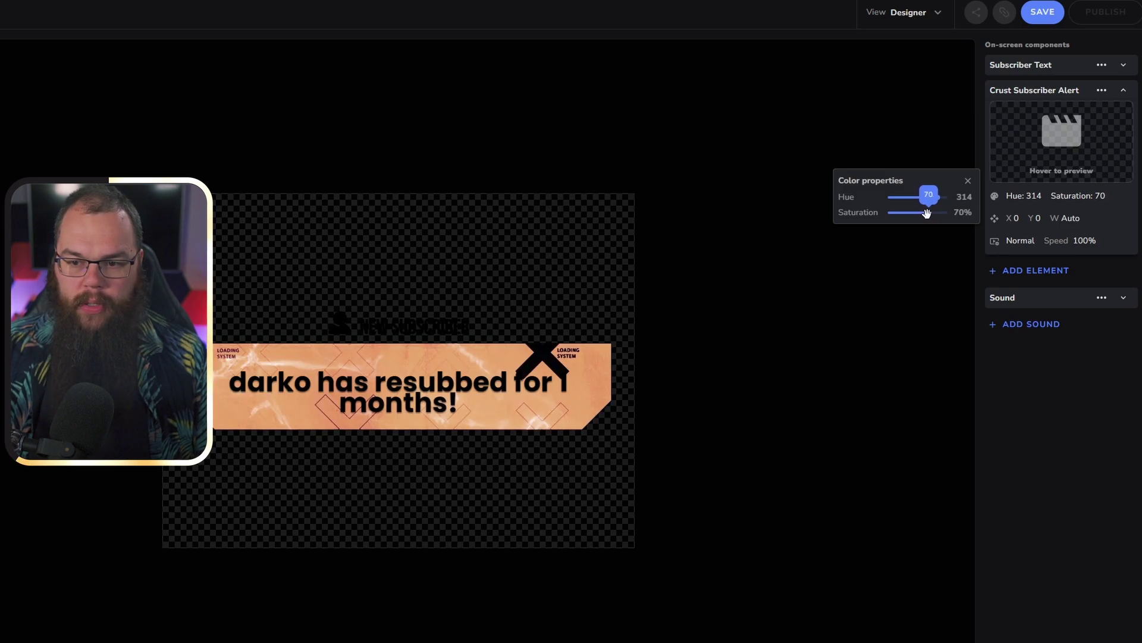
{"action": "left_click", "coordinate": [945, 306]}
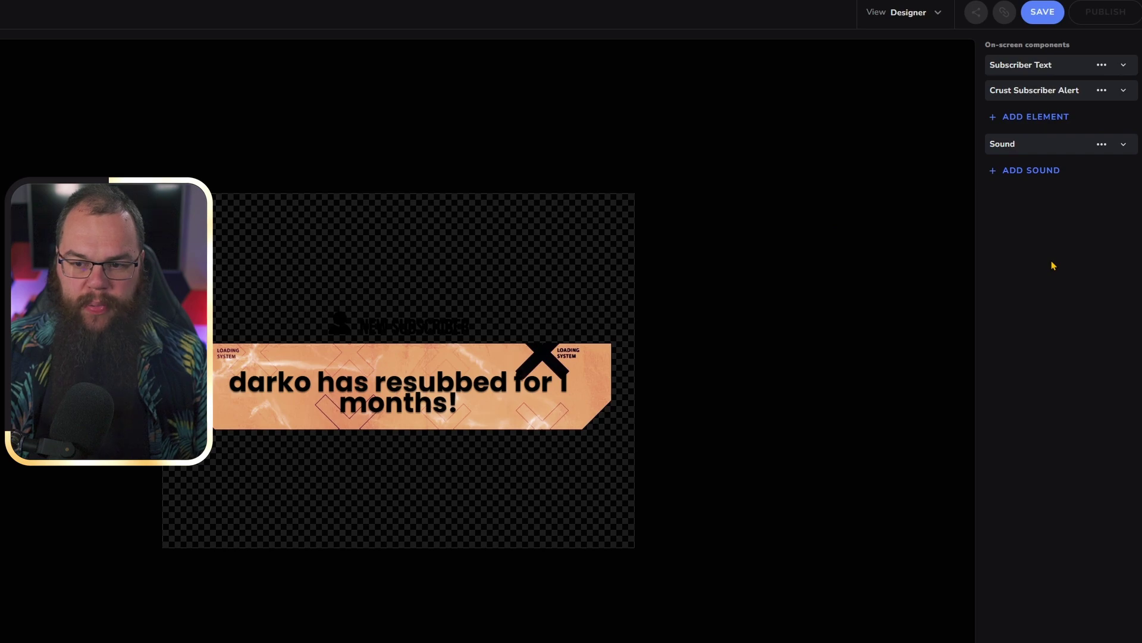
{"action": "left_click", "coordinate": [1035, 18]}
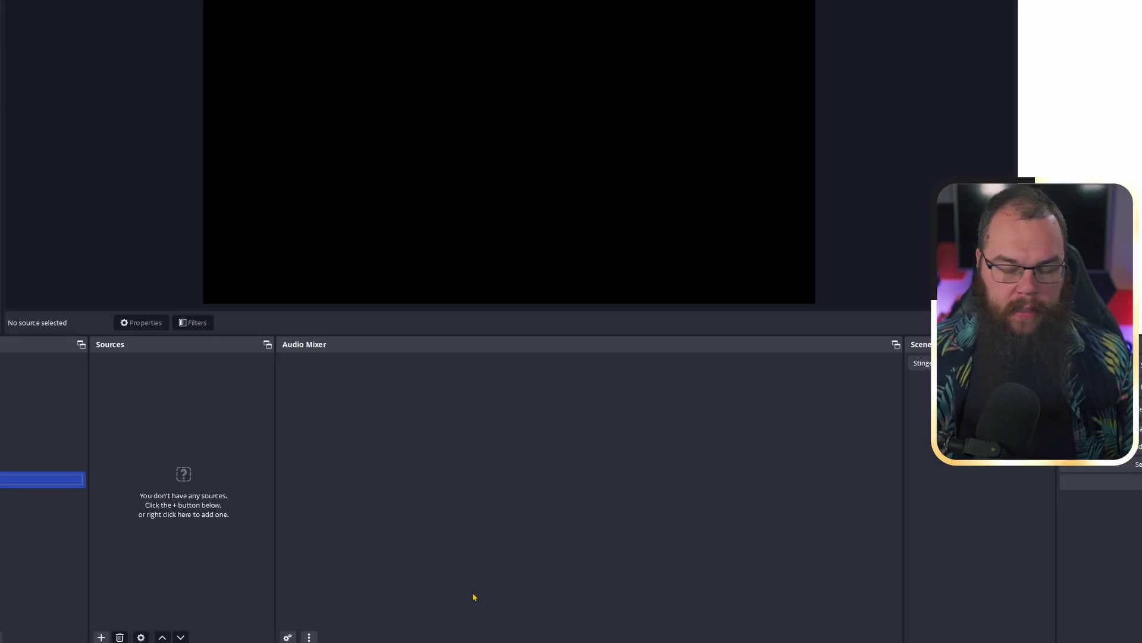
- Add a Browser source named 'SE Alerts' in OBS
{"action": "left_click", "coordinate": [102, 637]}
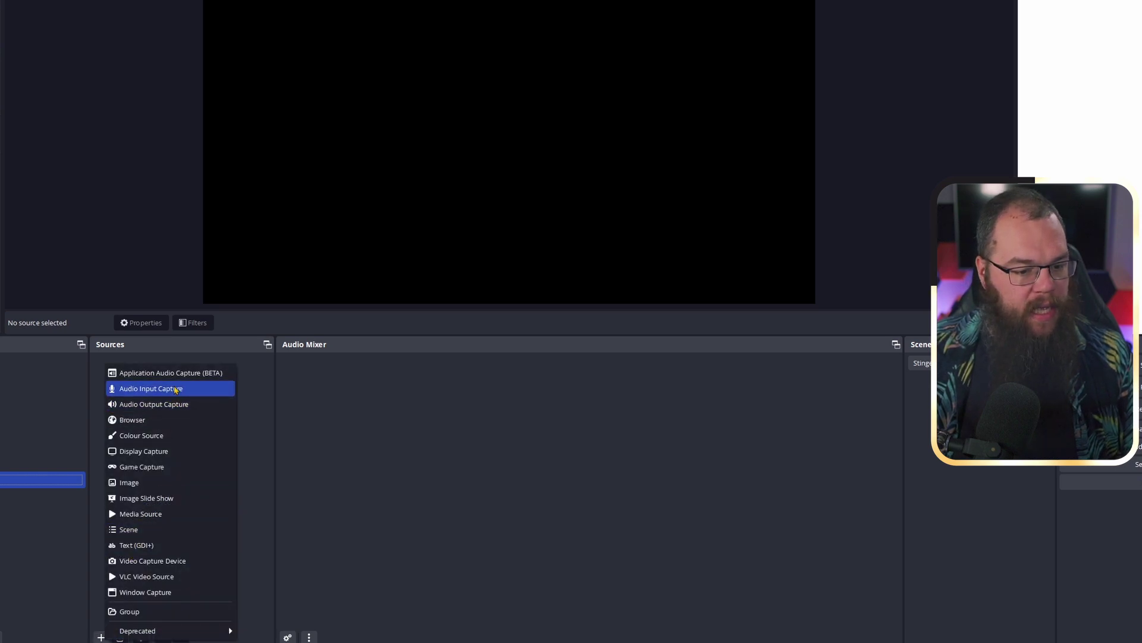
{"action": "left_click", "coordinate": [167, 420]}
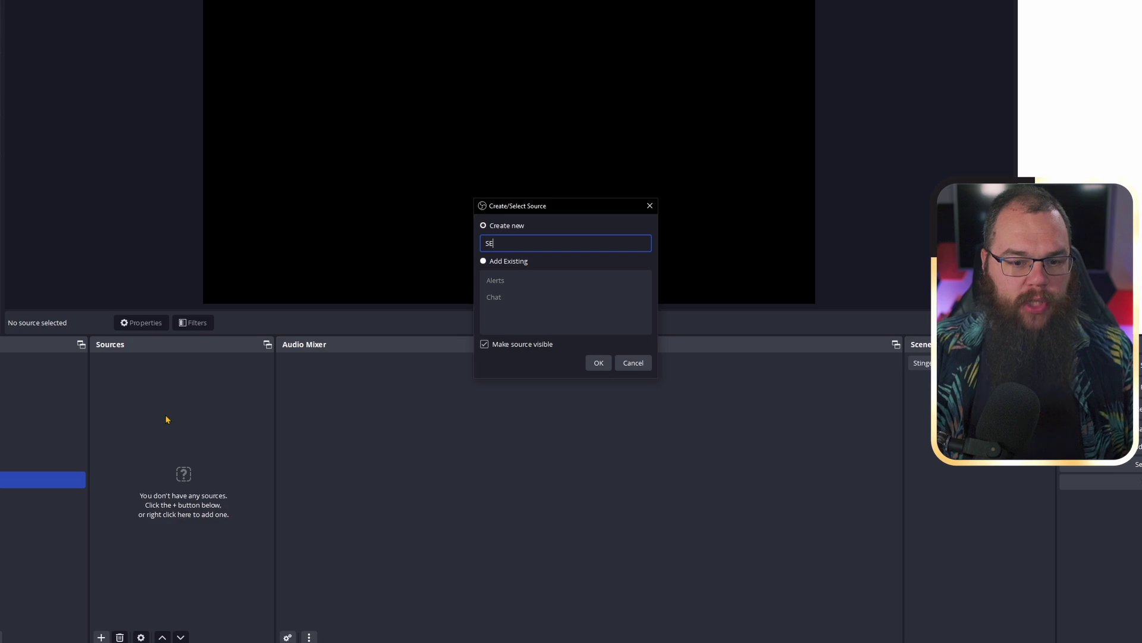
{"action": "type", "text": "SE Alerts"}
{"action": "key", "text": "Return"}
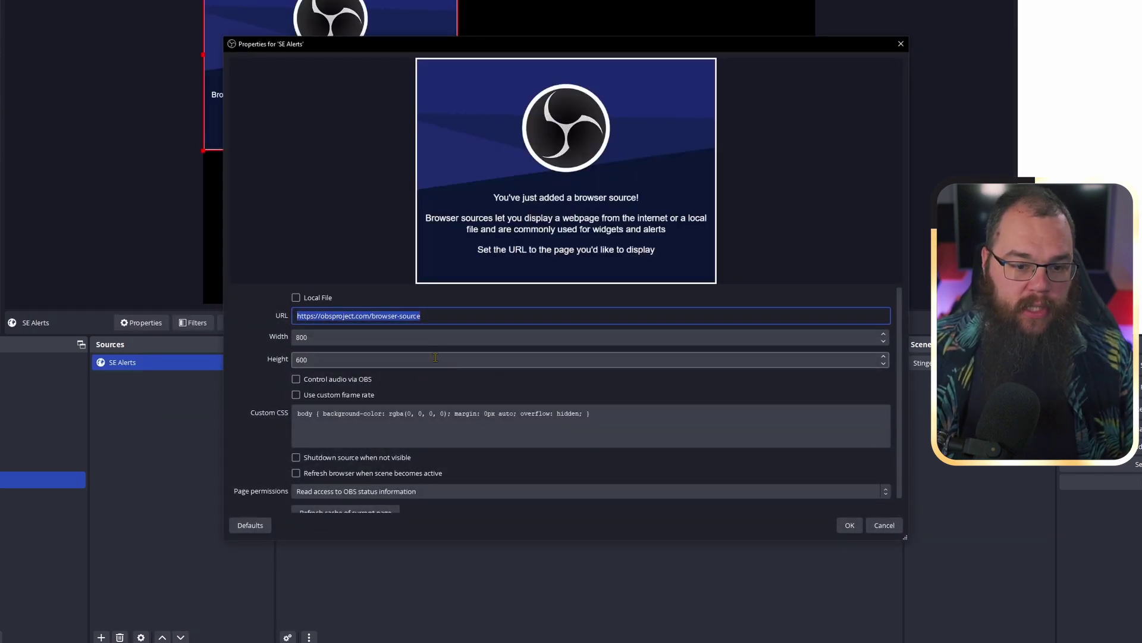
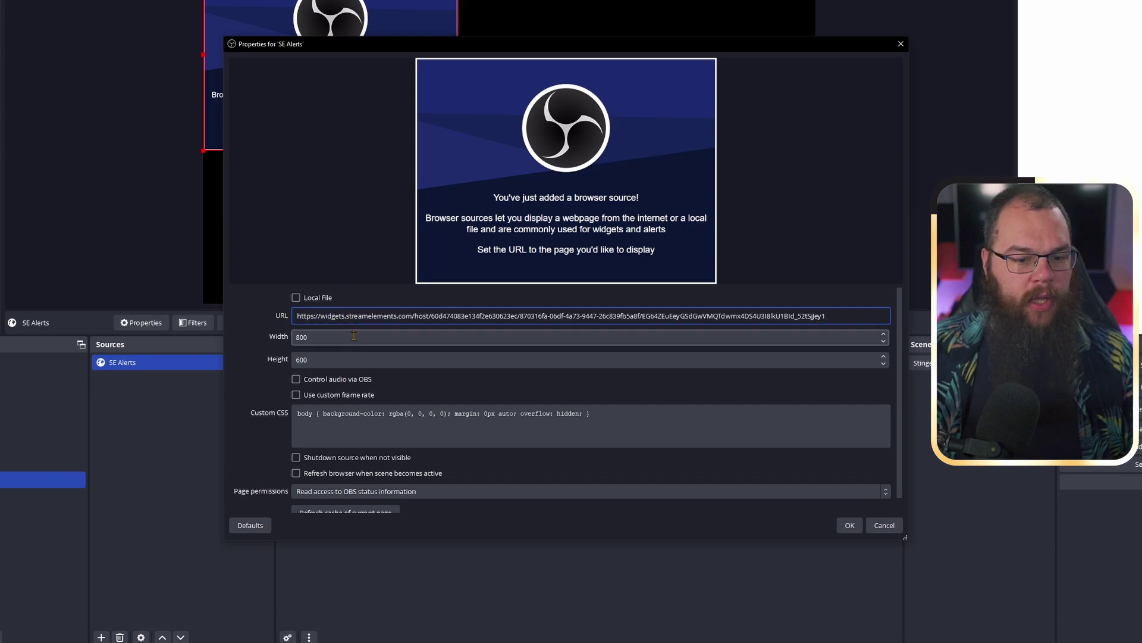
- Paste the StreamElements widget URL at 800×600, confirm, and nudge the source higher
{"action": "key", "text": "ctrl+a"}
{"action": "key", "text": "ctrl+z"}
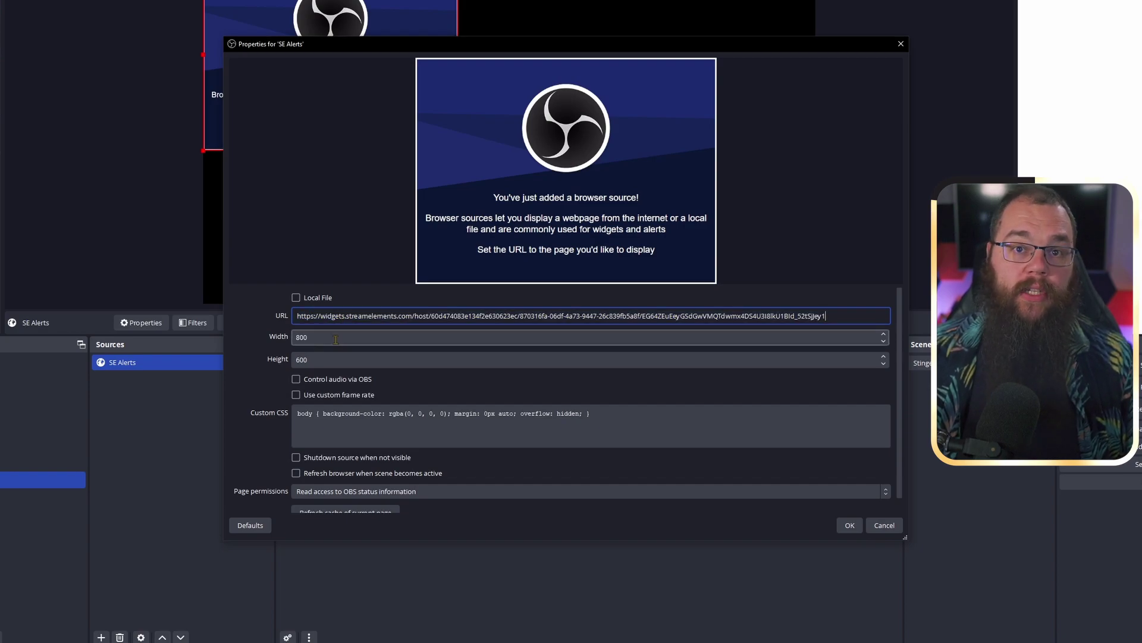
{"action": "key", "text": "Tab"}
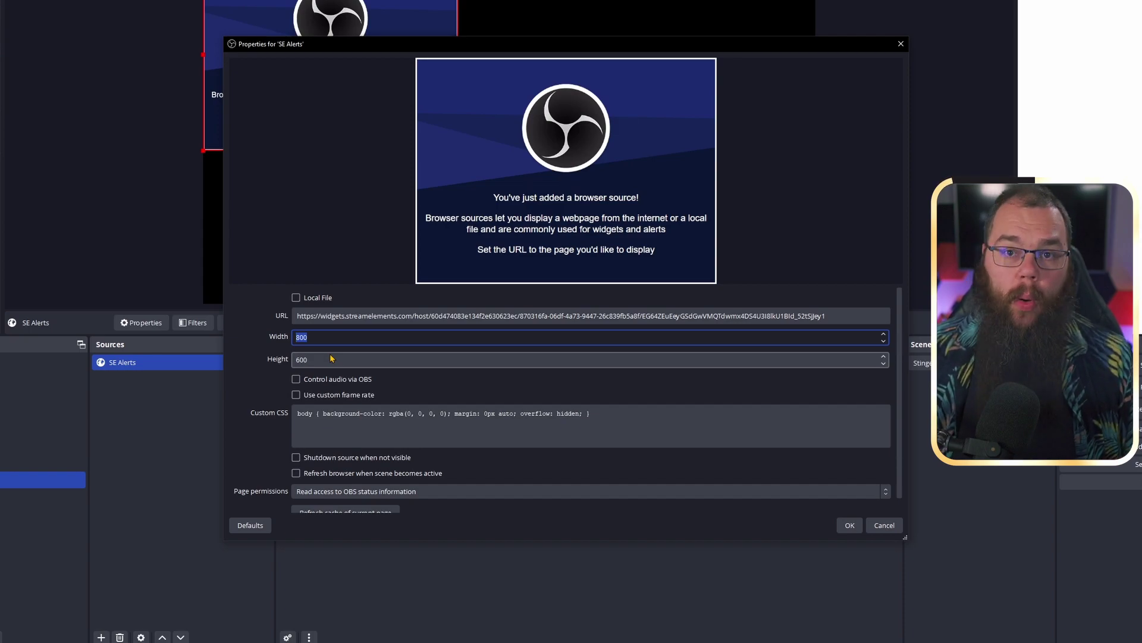
{"action": "key", "text": "alt+Tab"}
{"action": "key", "text": "alt+Tab"}
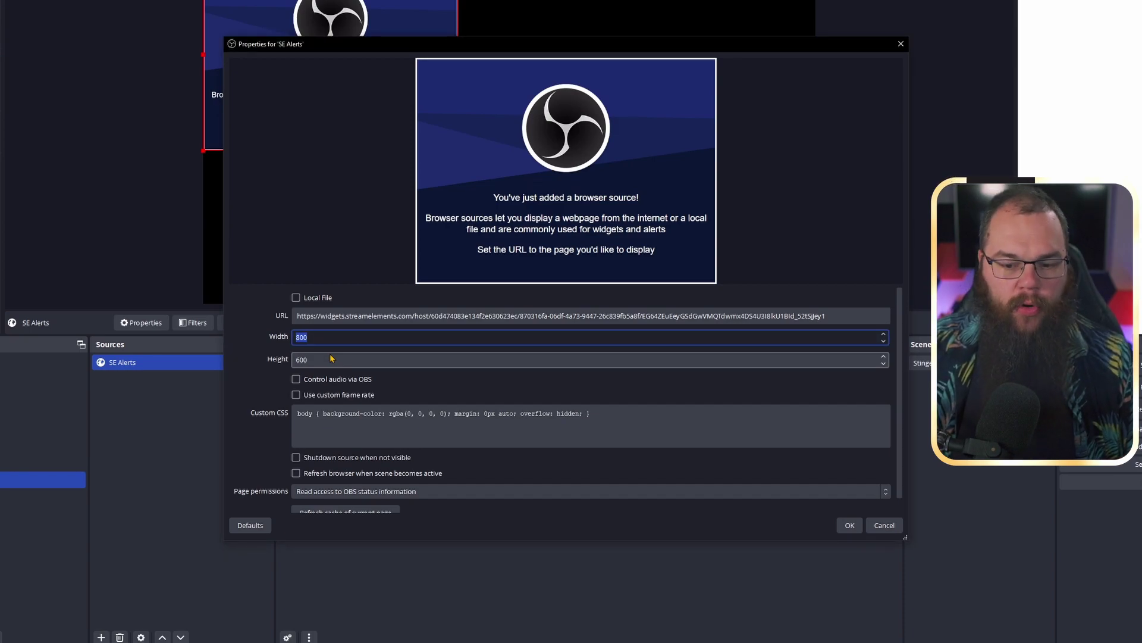
{"action": "left_click", "coordinate": [850, 525]}
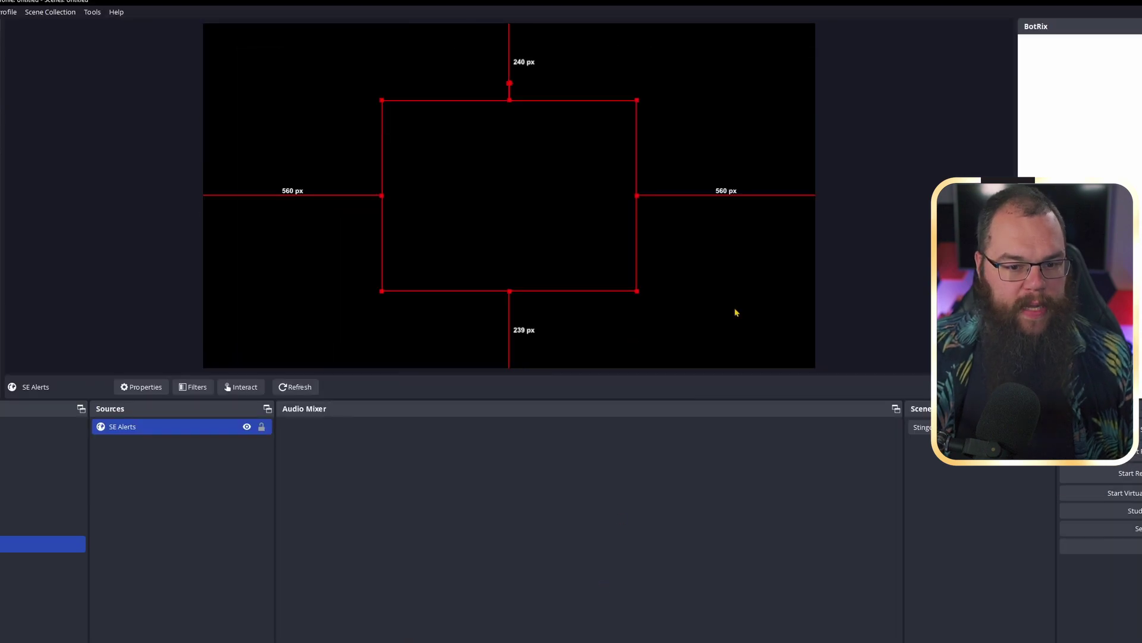
{"action": "key", "text": "Up"}
{"action": "key", "text": "Up"}
{"action": "key", "text": "Up"}
{"action": "key", "text": "Up"}
{"action": "key", "text": "Up"}
{"action": "key", "text": "Up"}
{"action": "key", "text": "Up"}
{"action": "key", "text": "Up"}
{"action": "key", "text": "Up"}
{"action": "key", "text": "Up"}
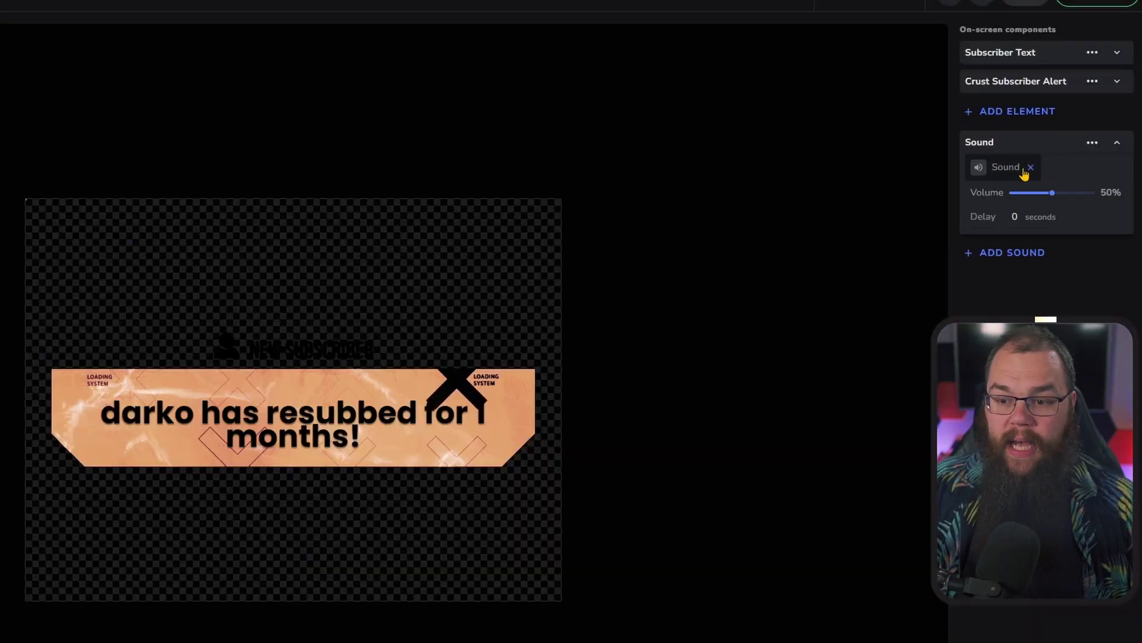
- Browse the built-in alert sounds for the resub alert
{"action": "left_click", "coordinate": [1023, 170]}
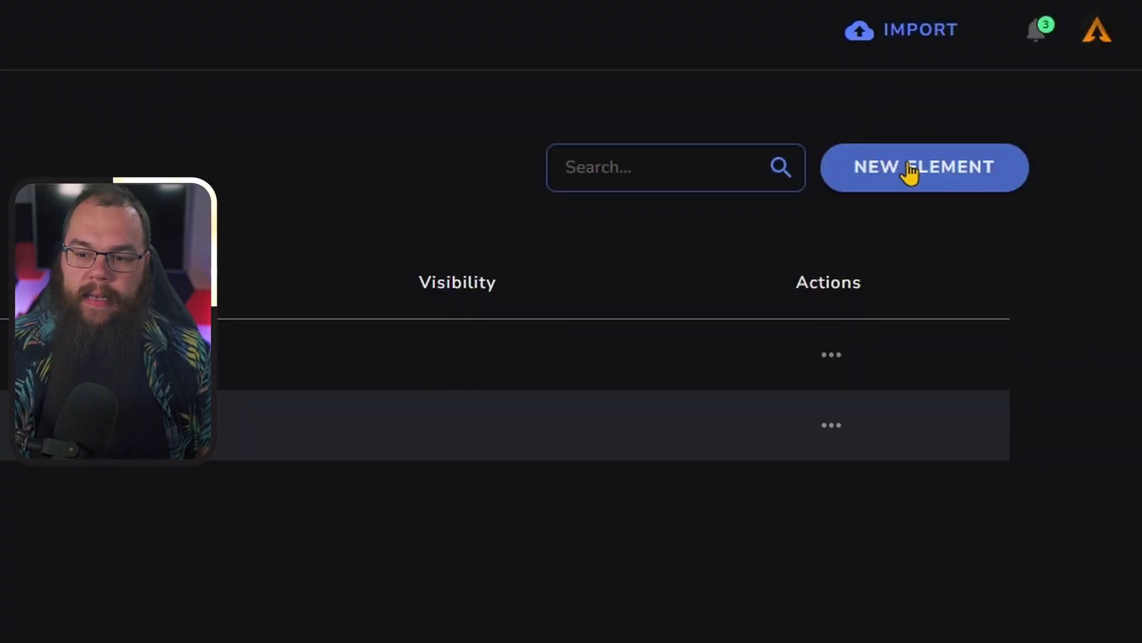
- Start a new element from scratch with a 1920×1080 widget size
{"action": "left_click", "coordinate": [909, 171]}
{"action": "left_click", "coordinate": [918, 229]}
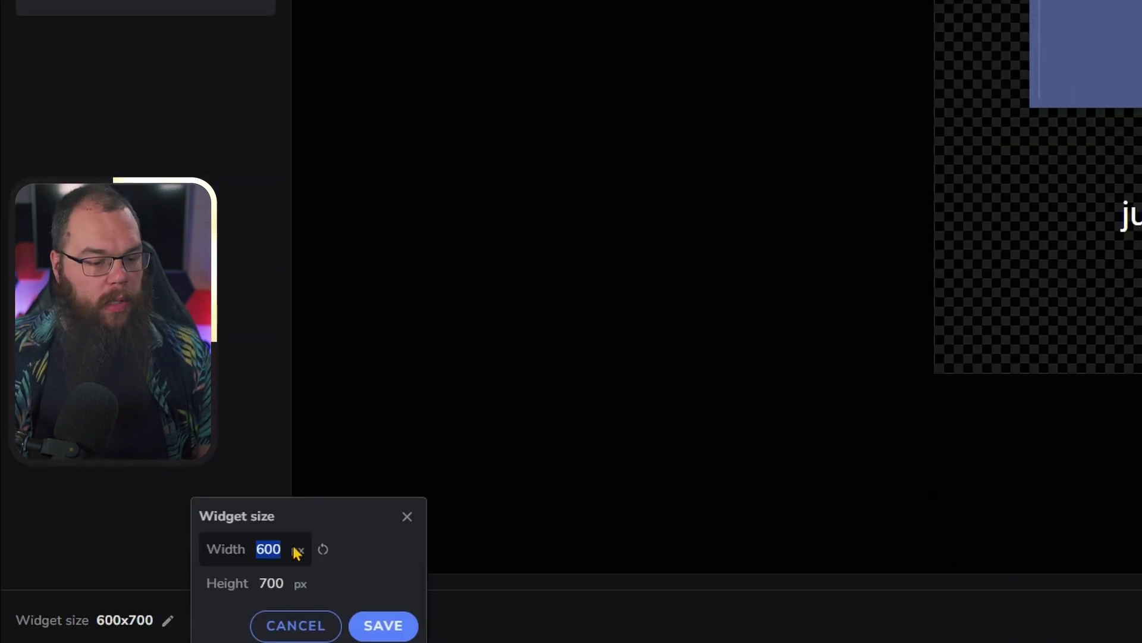
{"action": "type", "text": "1920"}
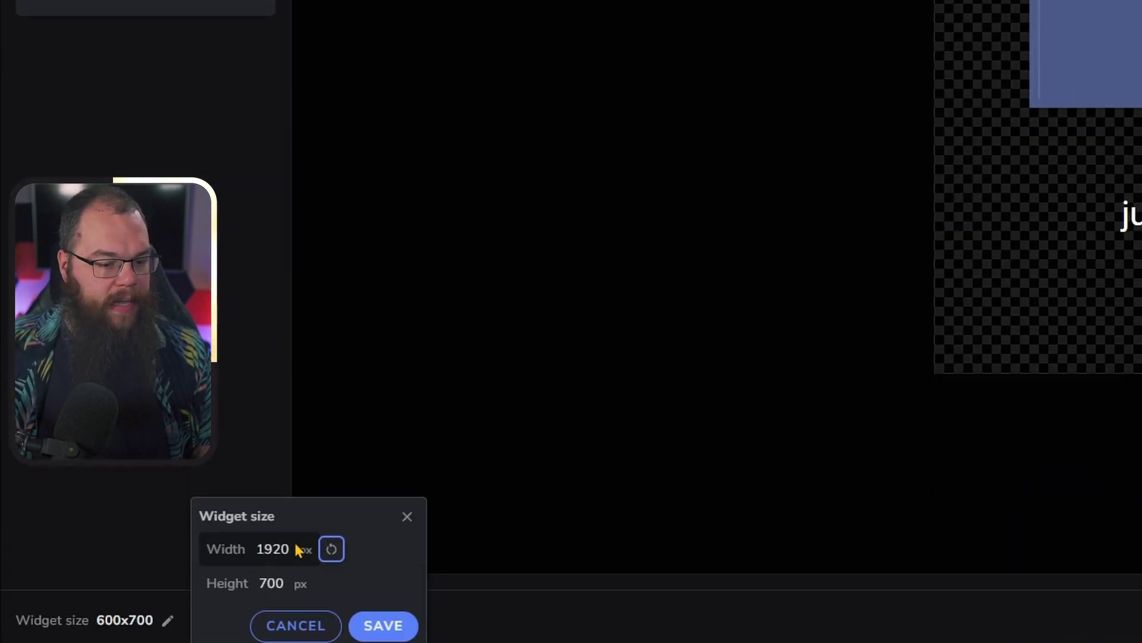
{"action": "left_click", "coordinate": [290, 570]}
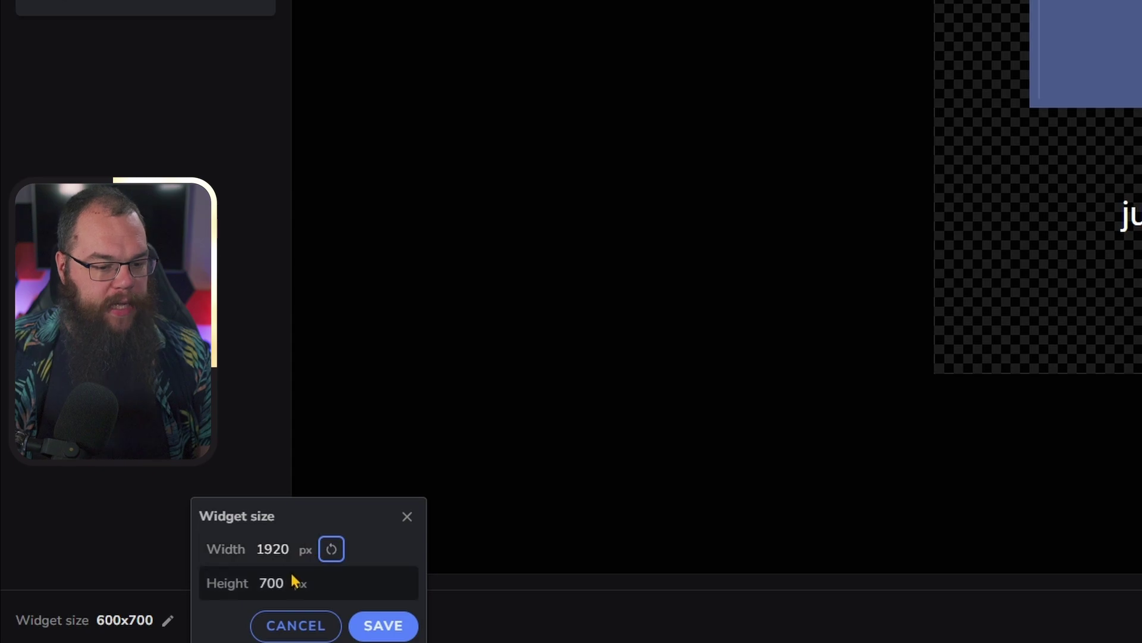
{"action": "type", "text": "08"}
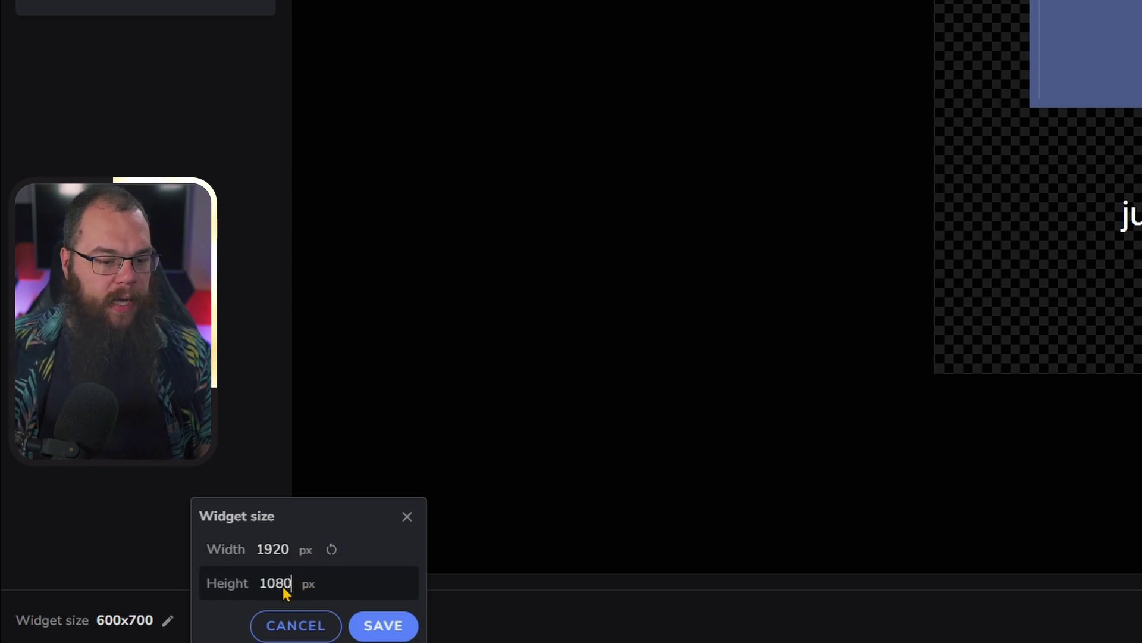
{"action": "left_click", "coordinate": [383, 625]}
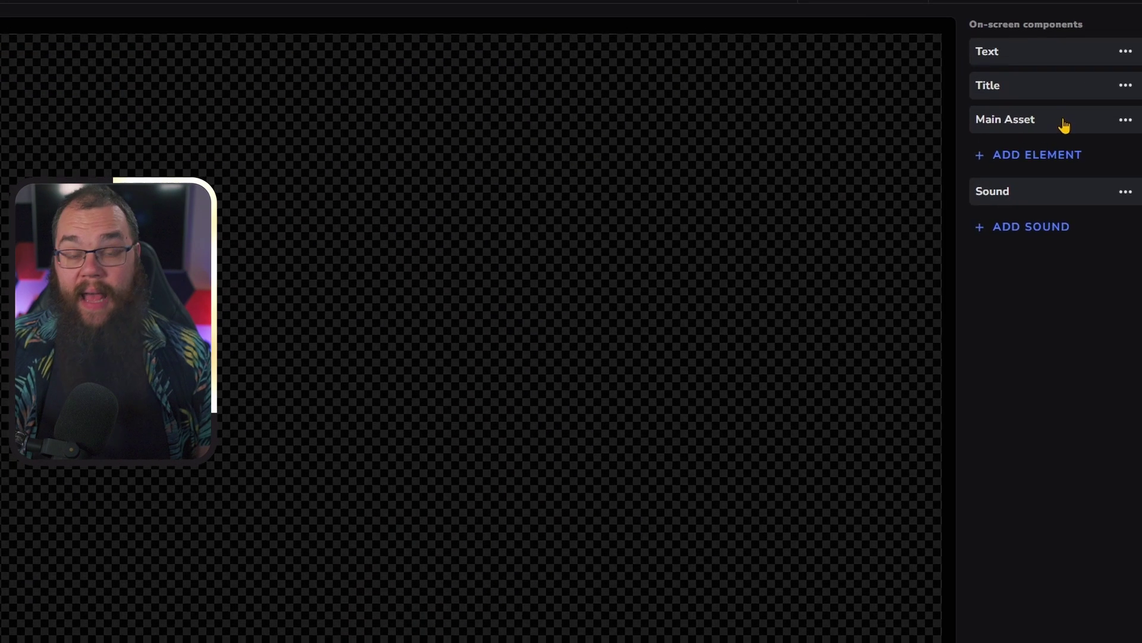
- Upload sub.webm and set it as the new element's main asset animation
{"action": "left_click", "coordinate": [1064, 125]}
{"action": "left_click", "coordinate": [1005, 158]}
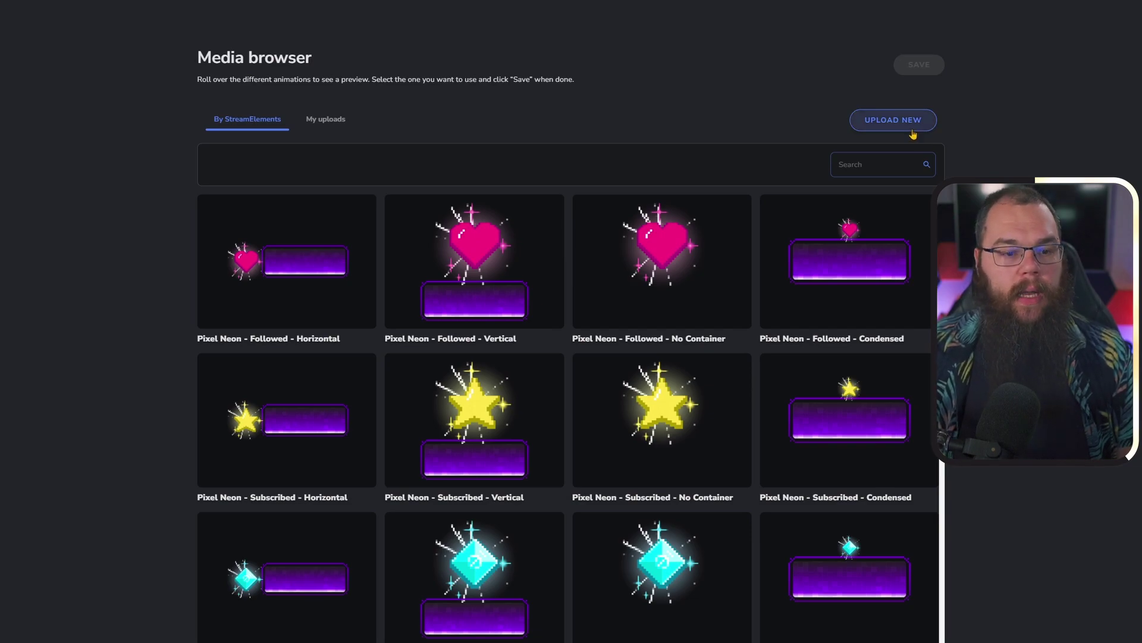
{"action": "left_click", "coordinate": [914, 129]}
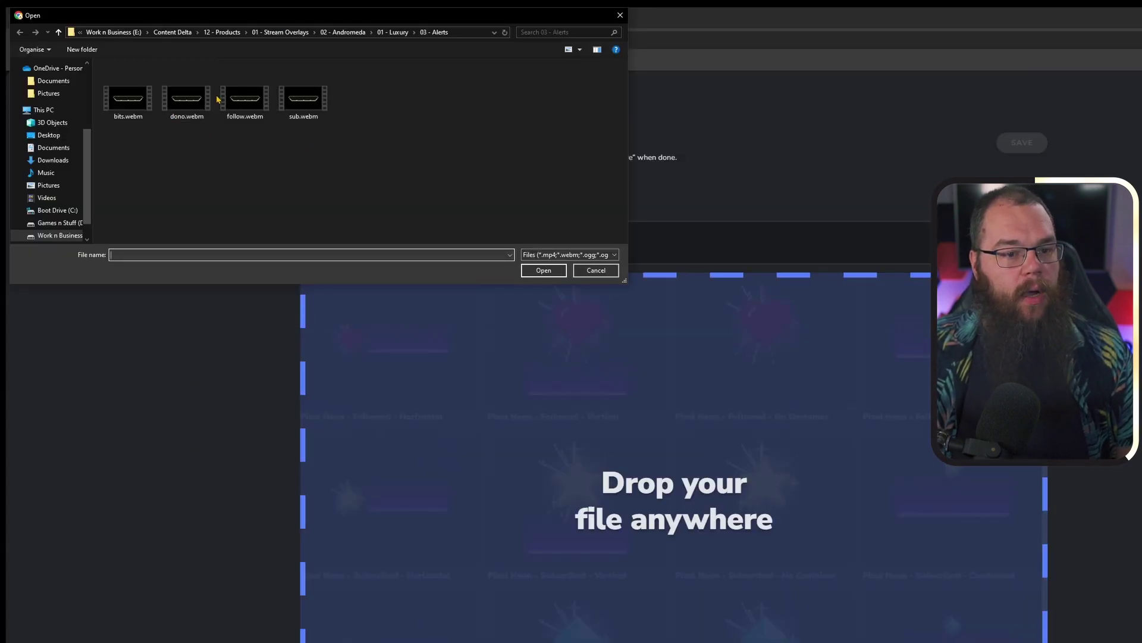
{"action": "left_click", "coordinate": [190, 31]}
{"action": "double_click", "coordinate": [292, 108]}
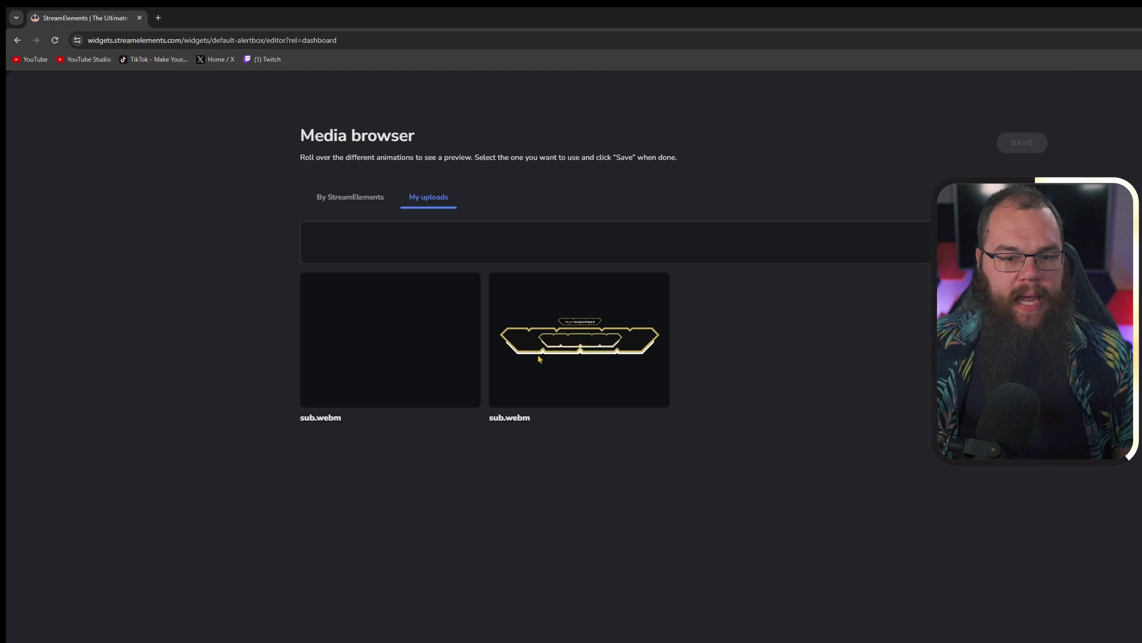
{"action": "left_click", "coordinate": [566, 351]}
{"action": "left_click", "coordinate": [1022, 143]}
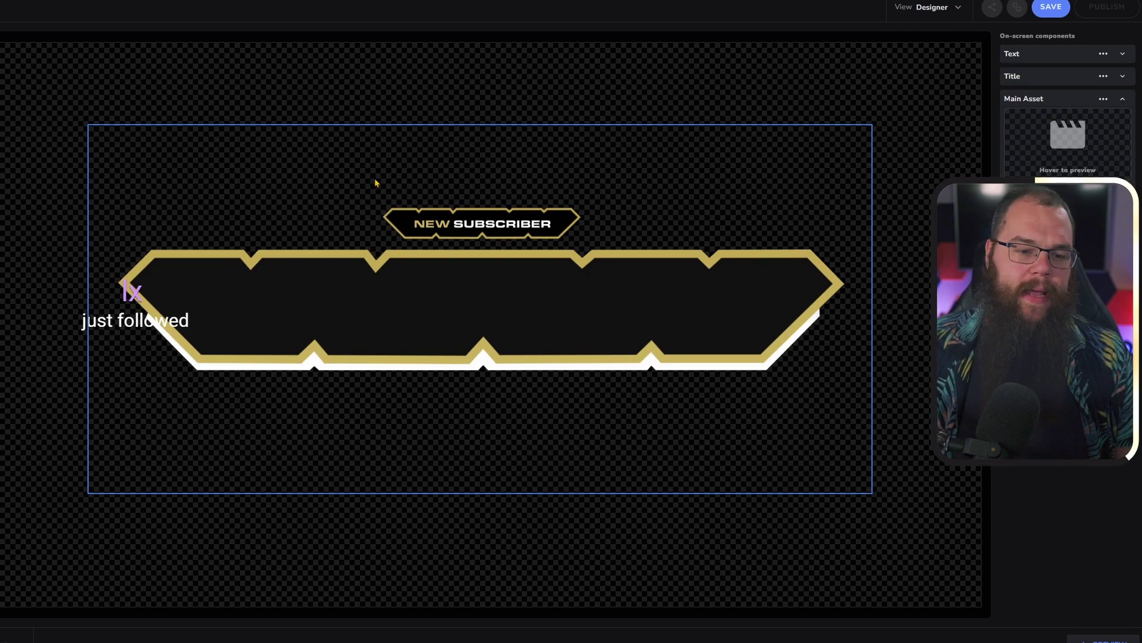
- Drag the viewer name text to the centre of the banner
{"action": "left_click", "coordinate": [137, 295]}
{"action": "left_click_drag", "start_coordinate": [137, 294], "coordinate": [484, 309]}
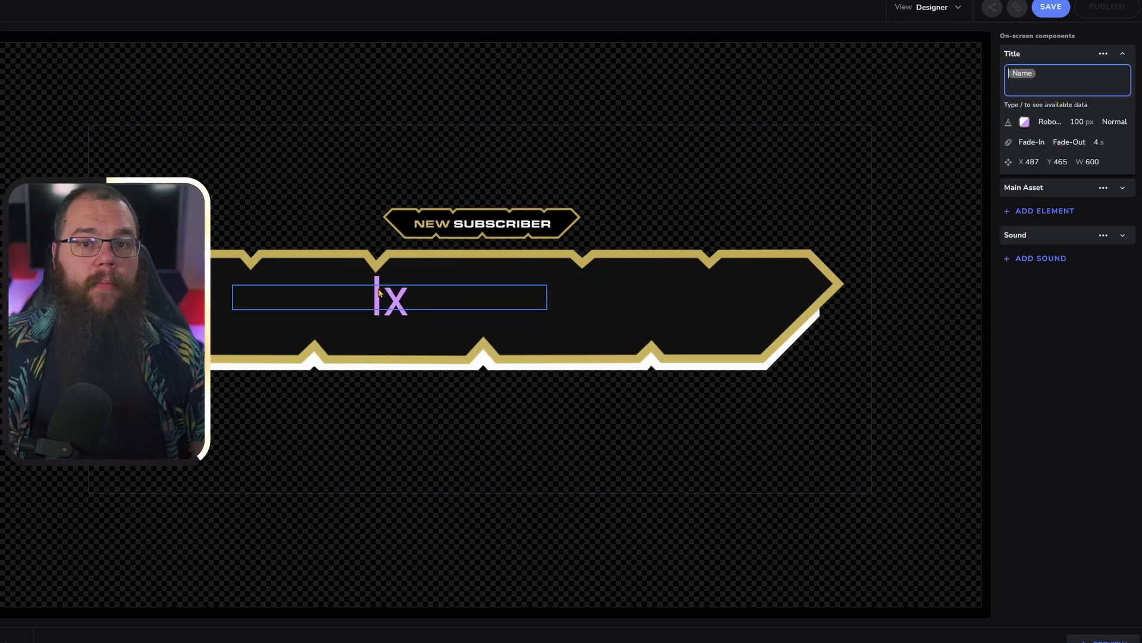
{"action": "left_click_drag", "start_coordinate": [379, 293], "coordinate": [470, 293]}
- Change the title wording to 'followed! Huzzah!' with a 140 px font size
{"action": "left_click", "coordinate": [1056, 128]}
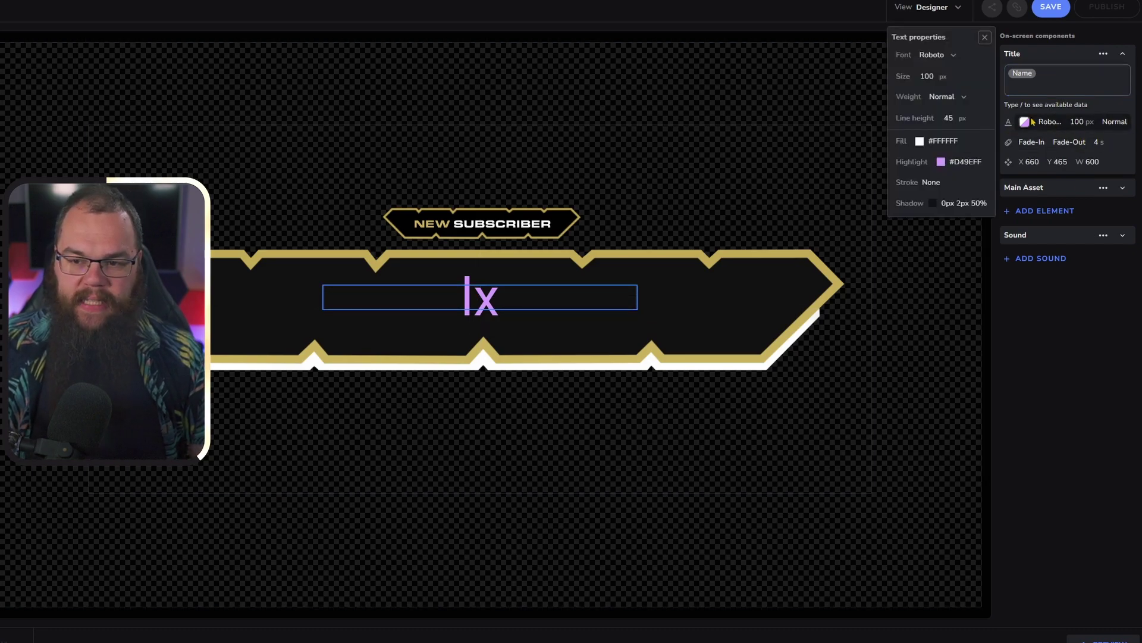
{"action": "left_click", "coordinate": [1075, 83]}
{"action": "left_click", "coordinate": [1077, 122]}
{"action": "double_click", "coordinate": [927, 76]}
{"action": "type", "text": "140"}
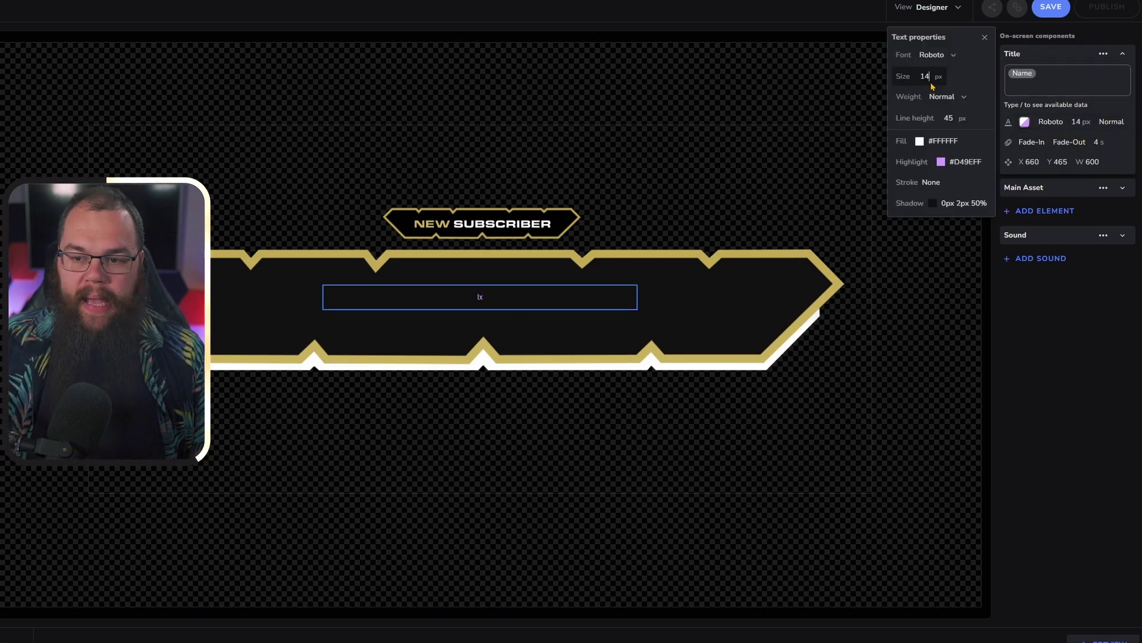
{"action": "left_click", "coordinate": [731, 292]}
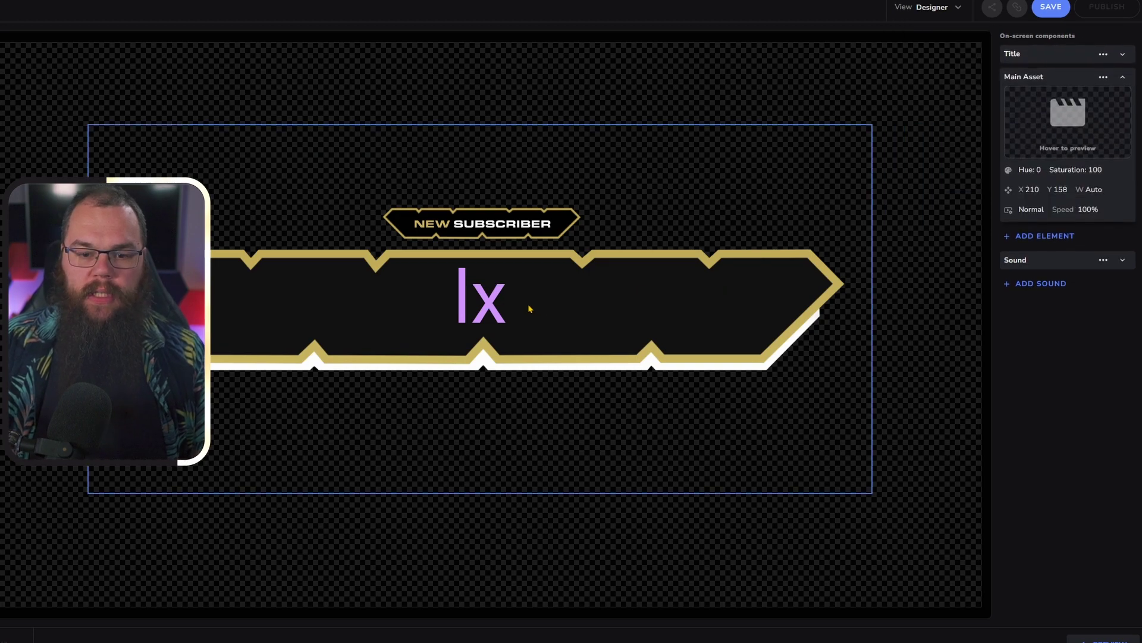
{"action": "left_click", "coordinate": [557, 298]}
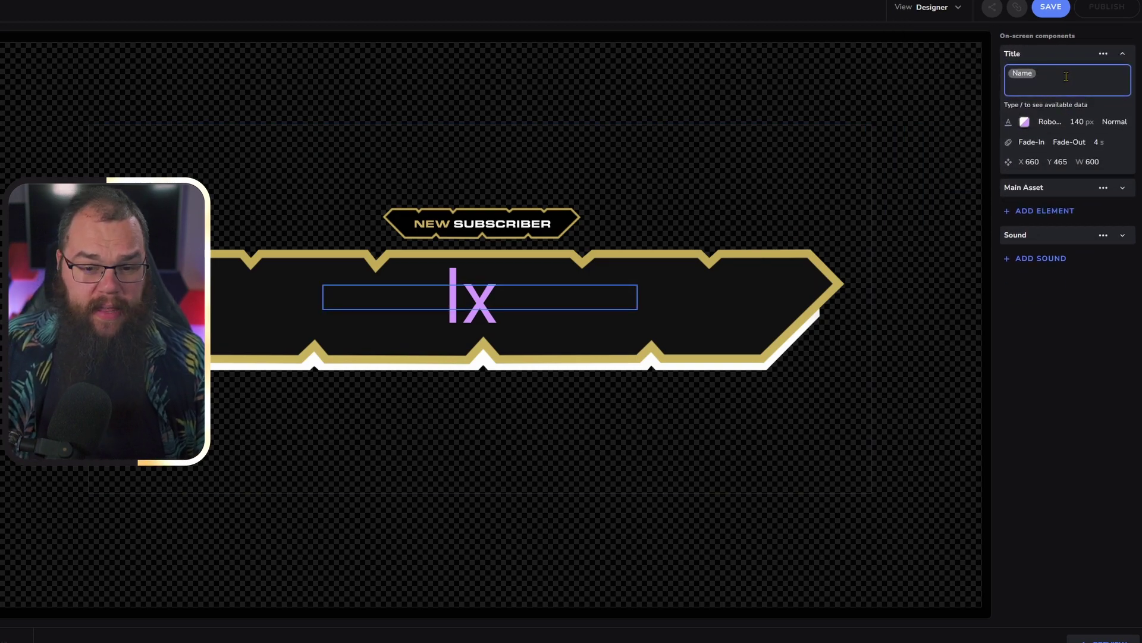
{"action": "type", "text": "followed! Huzzah!"}
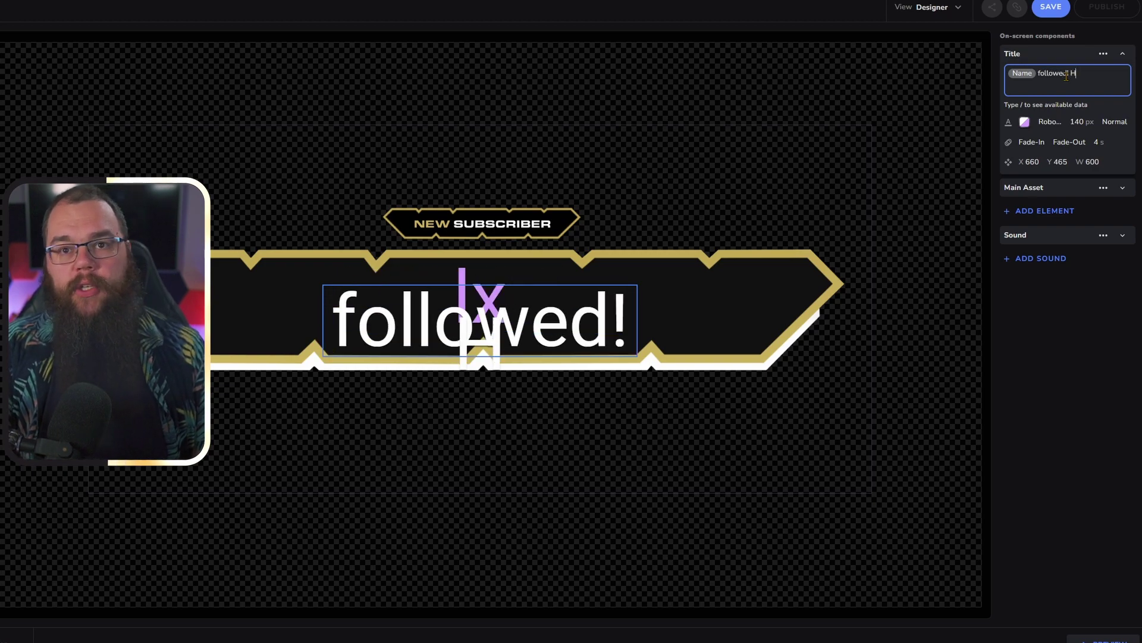
{"action": "left_click", "coordinate": [1030, 162]}
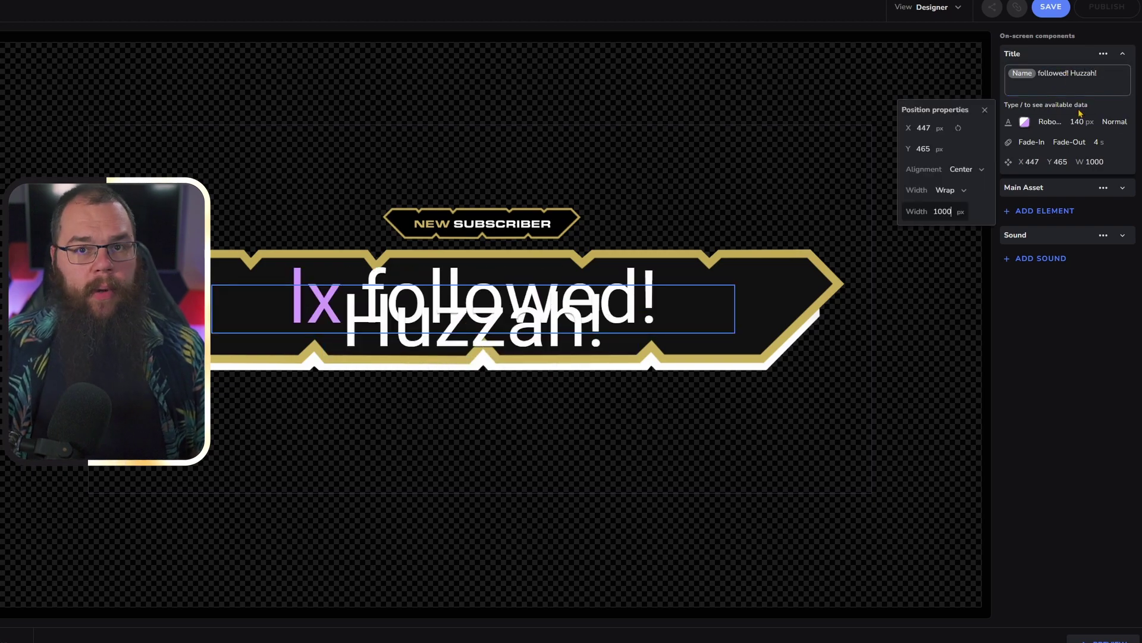
- Shrink the title font to 100 px, centre it on the banner, and edit the name highlight colour
{"action": "left_click", "coordinate": [1050, 122]}
{"action": "left_click", "coordinate": [928, 76]}
{"action": "double_click", "coordinate": [932, 77]}
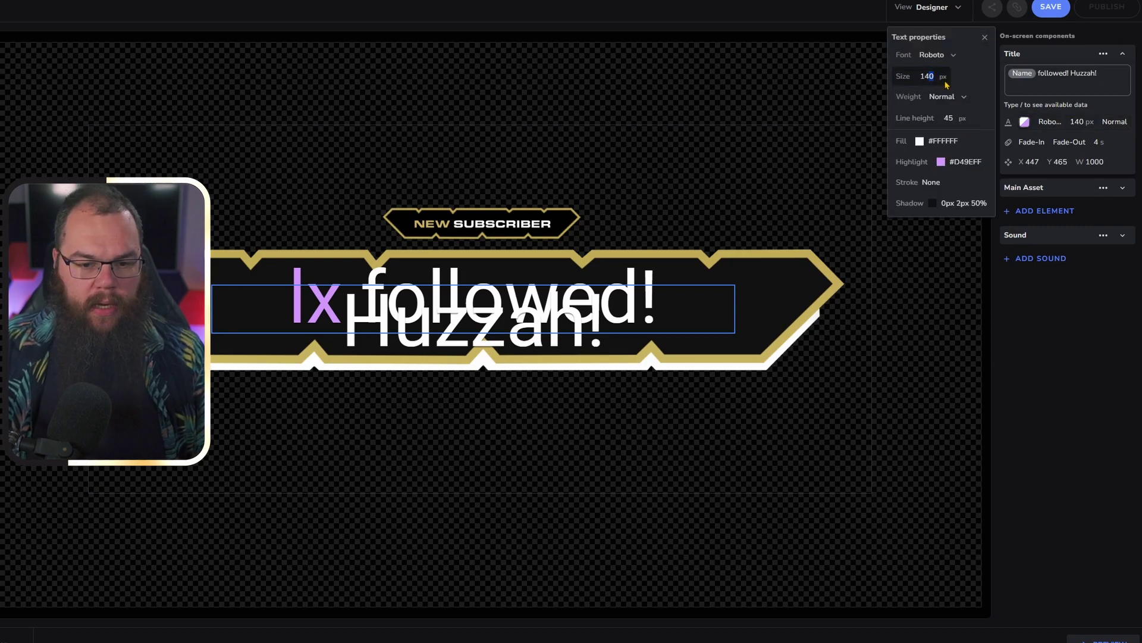
{"action": "type", "text": "120"}
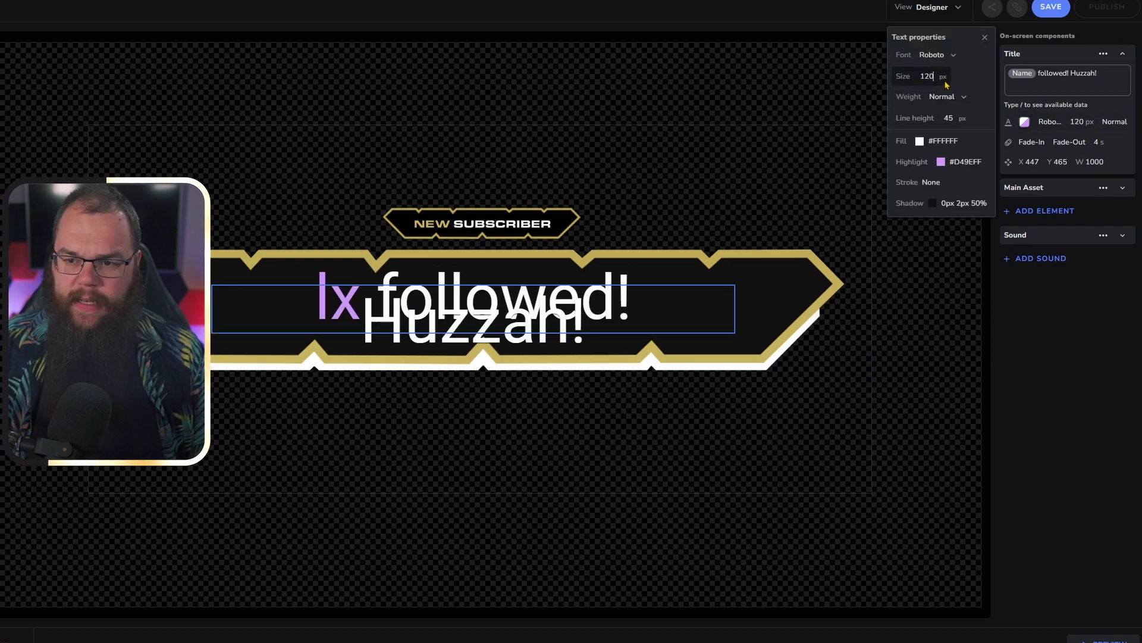
{"action": "type", "text": "100"}
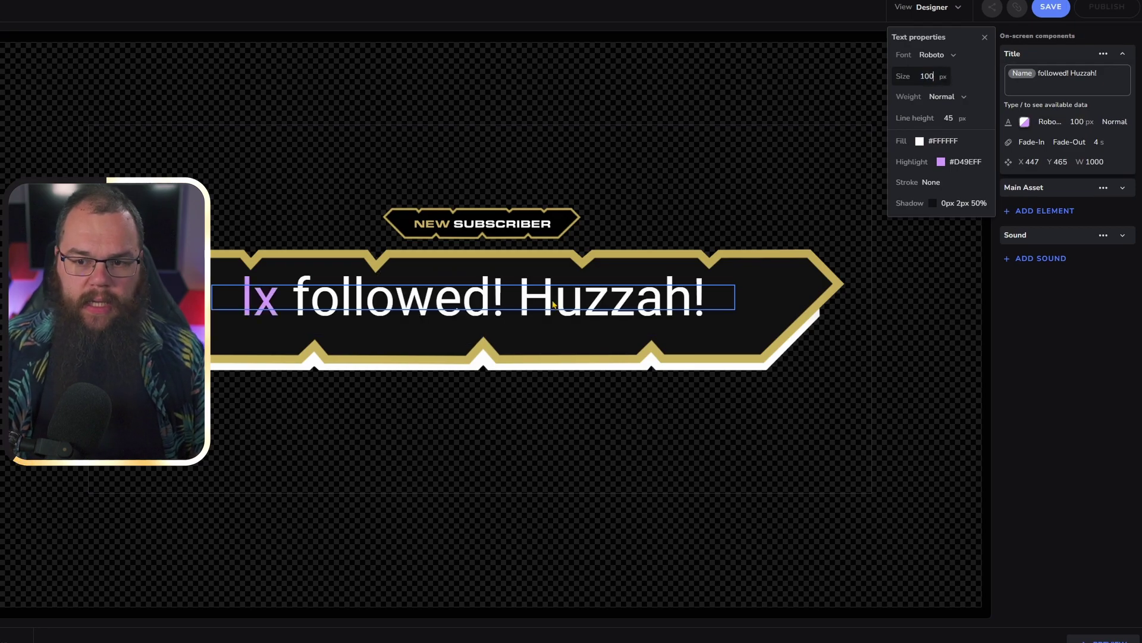
{"action": "mouse_move", "coordinate": [552, 304]}
{"action": "left_mouse_down"}
{"action": "mouse_move", "coordinate": [567, 311]}
{"action": "mouse_move", "coordinate": [556, 314]}
{"action": "left_mouse_up"}
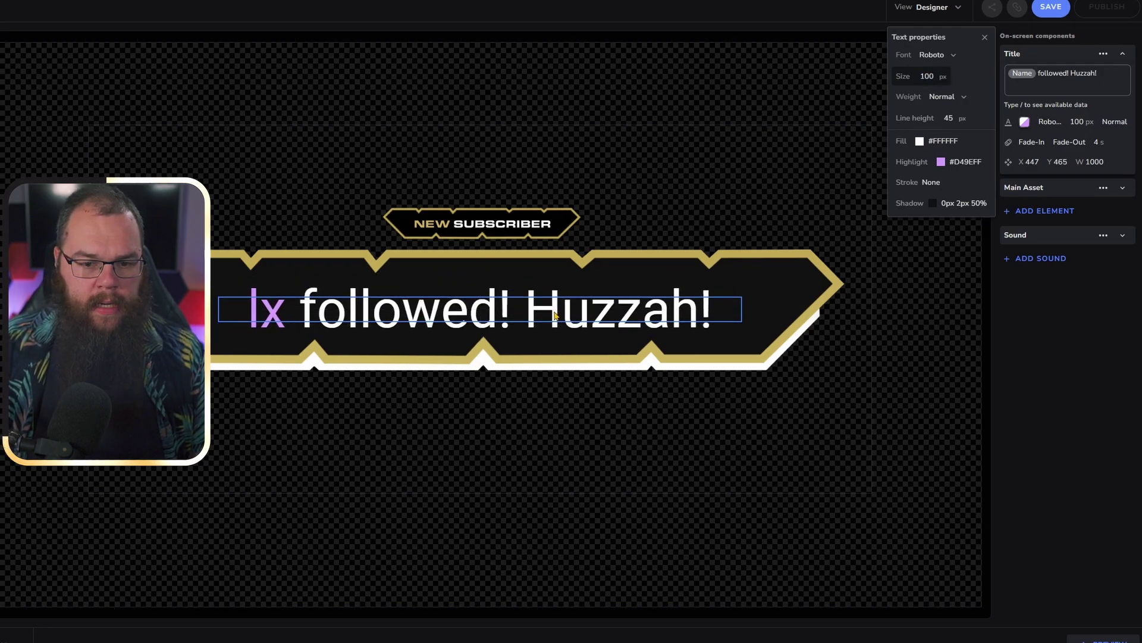
{"action": "left_click", "coordinate": [774, 301]}
{"action": "left_click", "coordinate": [1049, 55]}
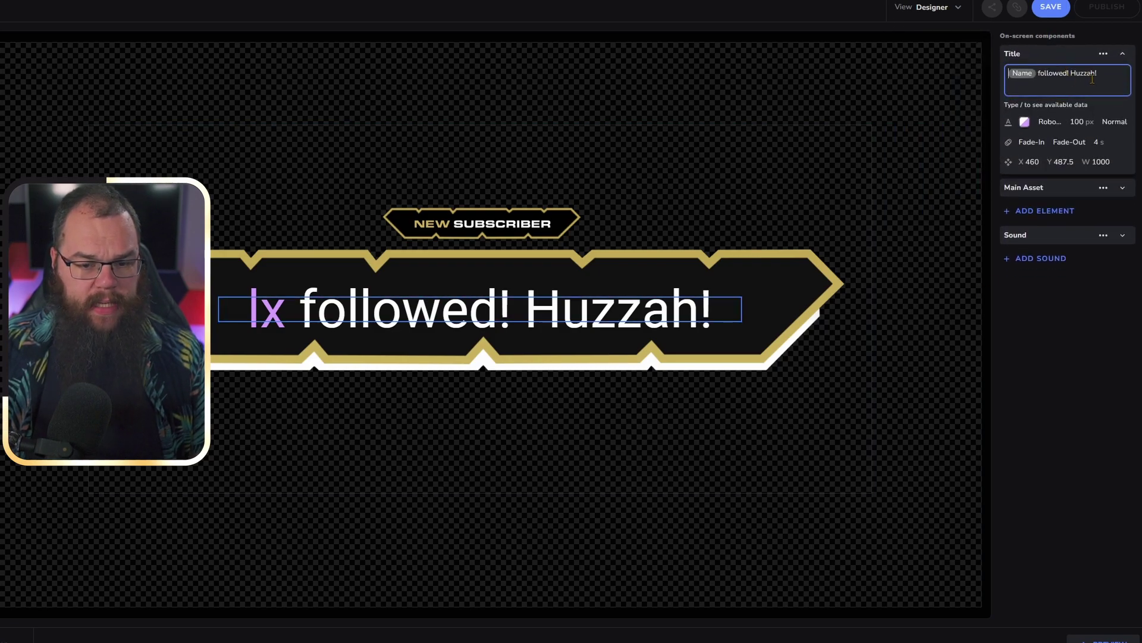
{"action": "left_click", "coordinate": [956, 186]}
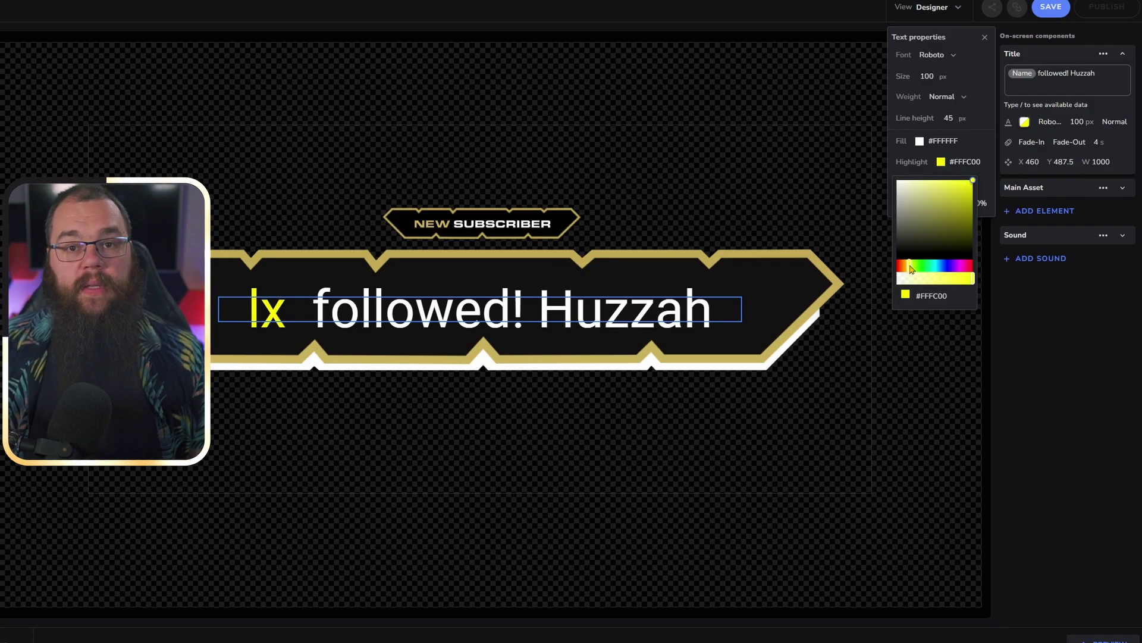
- Adjust the name highlight colour picker to dark gold #A89419, then close the Title settings
{"action": "left_click_drag", "start_coordinate": [910, 268], "coordinate": [915, 269]}
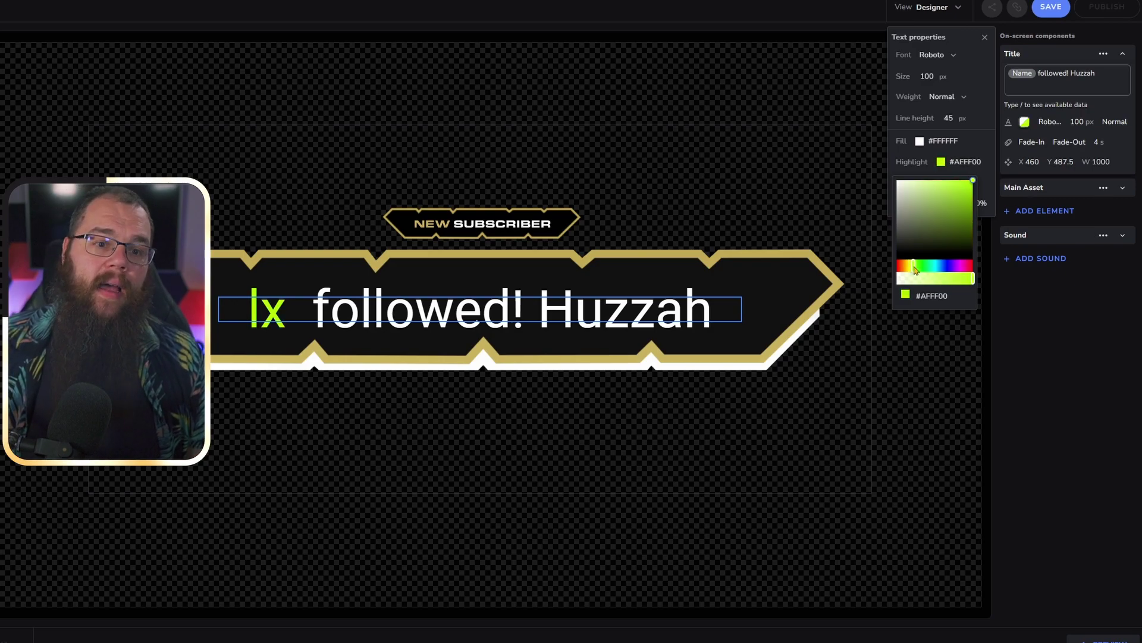
{"action": "mouse_move", "coordinate": [962, 212]}
{"action": "left_mouse_down"}
{"action": "mouse_move", "coordinate": [961, 202]}
{"action": "mouse_move", "coordinate": [958, 214]}
{"action": "left_mouse_up"}
{"action": "left_click_drag", "start_coordinate": [910, 266], "coordinate": [908, 268]}
{"action": "left_click", "coordinate": [957, 194]}
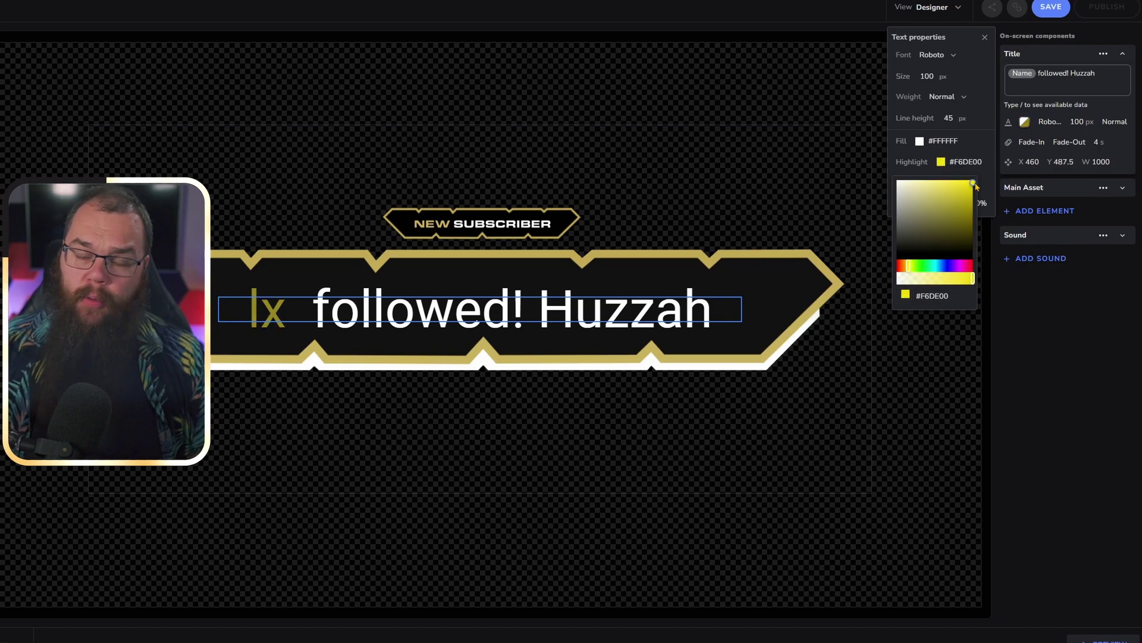
{"action": "left_click", "coordinate": [918, 141]}
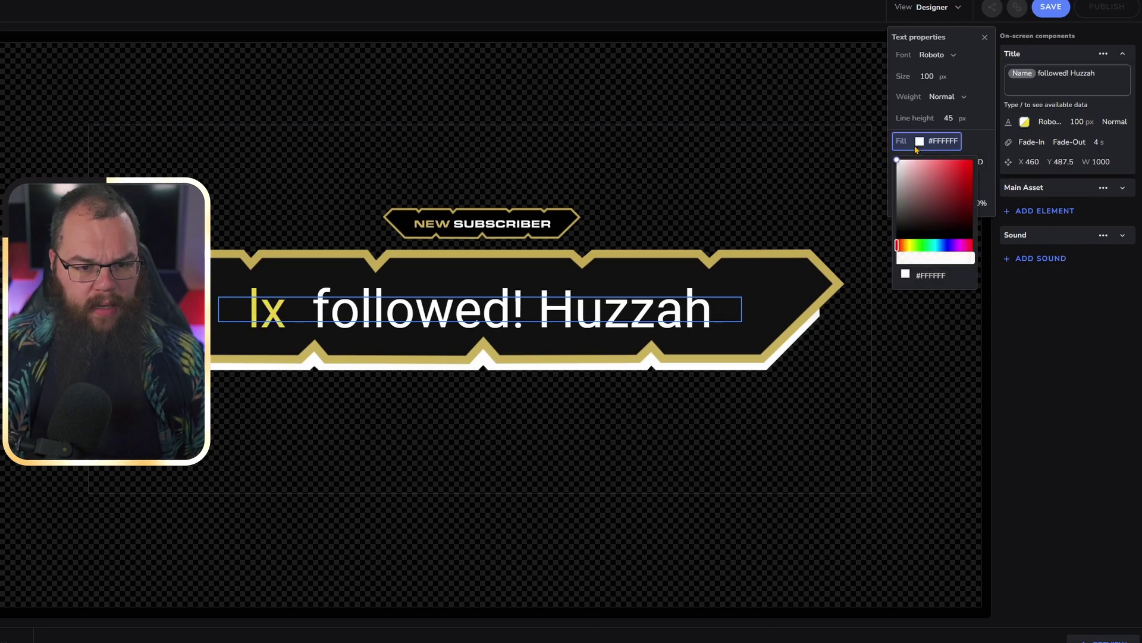
{"action": "left_click", "coordinate": [920, 141]}
{"action": "left_click", "coordinate": [941, 161]}
{"action": "left_click", "coordinate": [961, 205]}
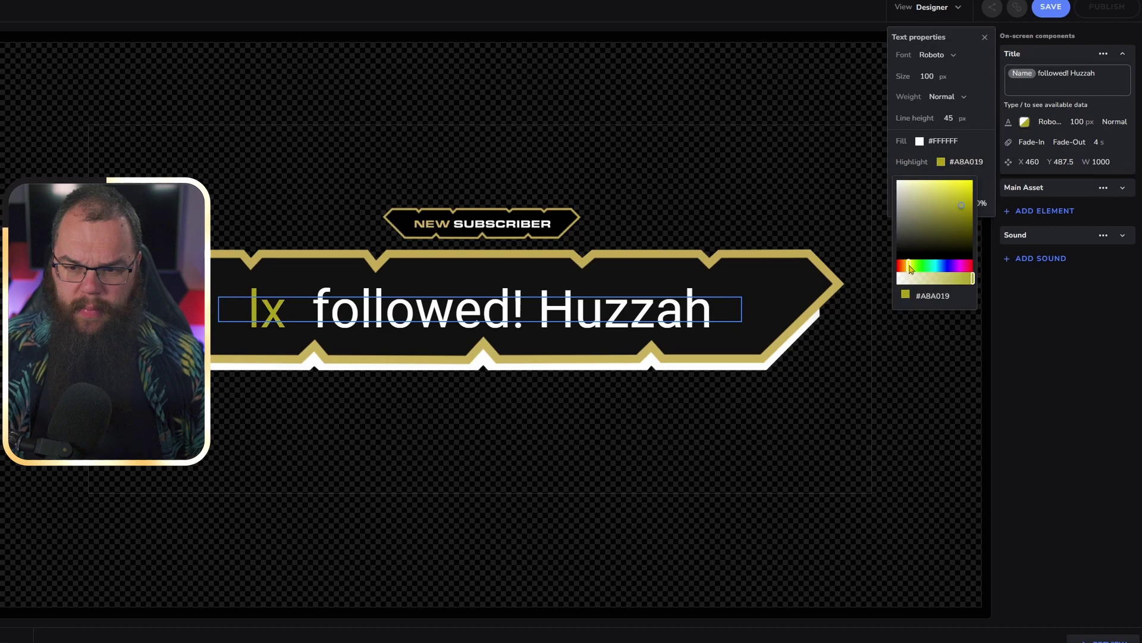
{"action": "left_click", "coordinate": [918, 362]}
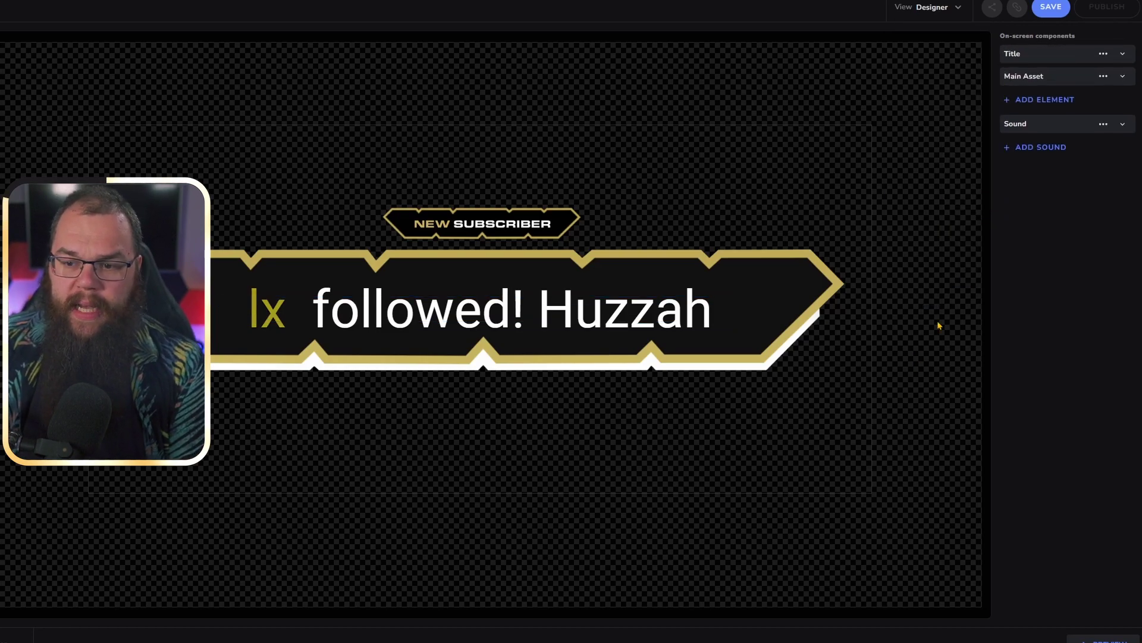
- Pick Resub.mp3 from My uploads as the alert sound and save it
{"action": "left_click", "coordinate": [1123, 124]}
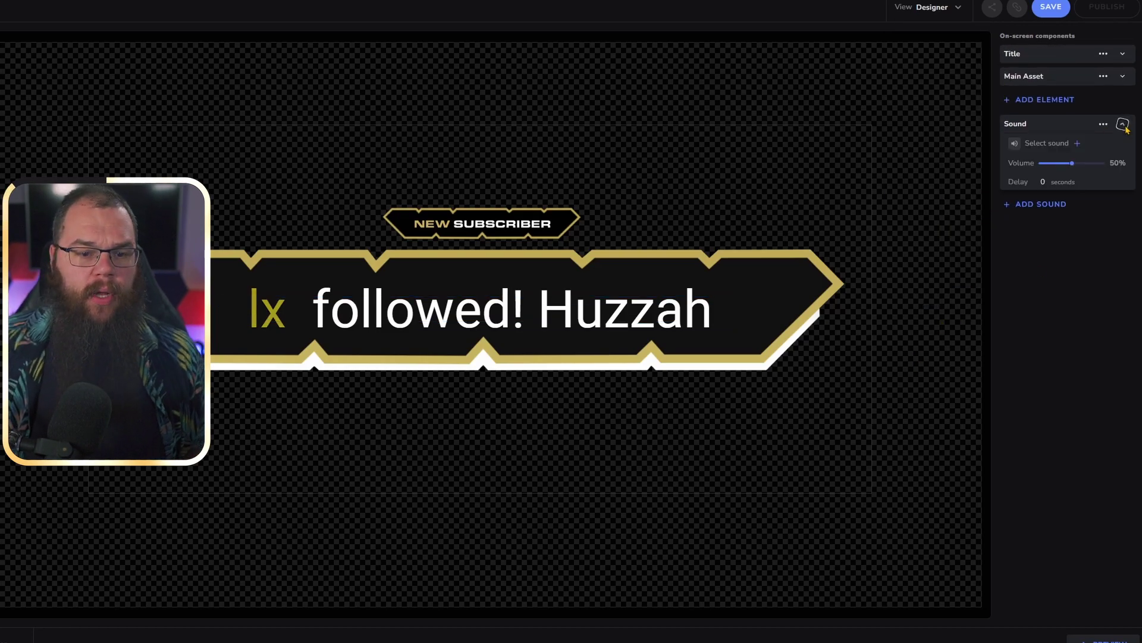
{"action": "left_click", "coordinate": [1030, 146]}
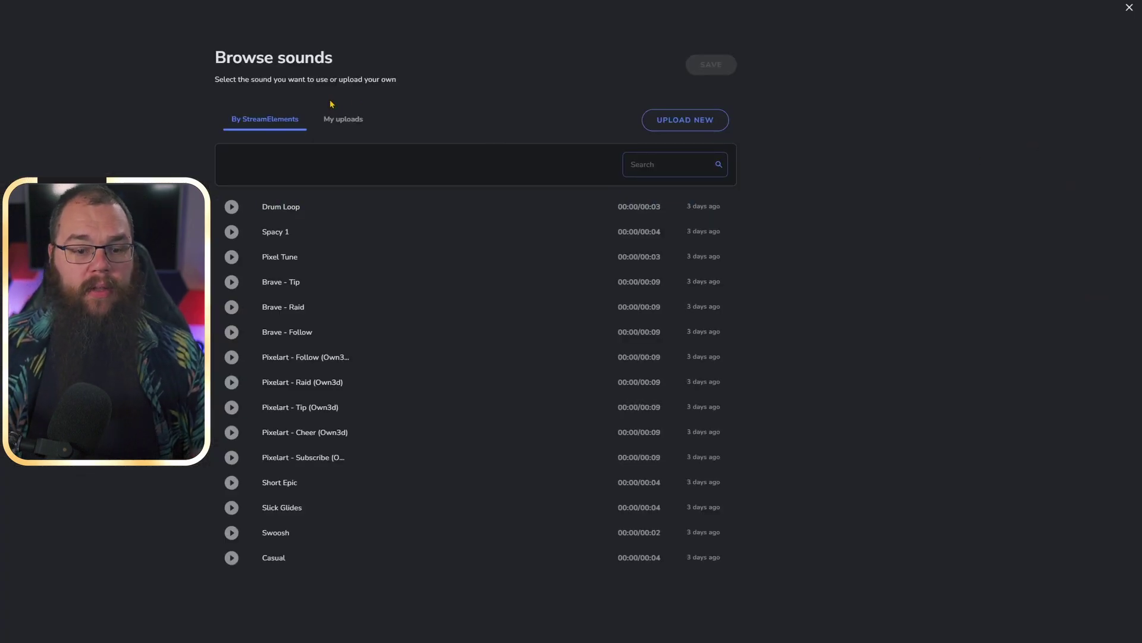
{"action": "left_click", "coordinate": [345, 121]}
{"action": "left_click", "coordinate": [303, 206]}
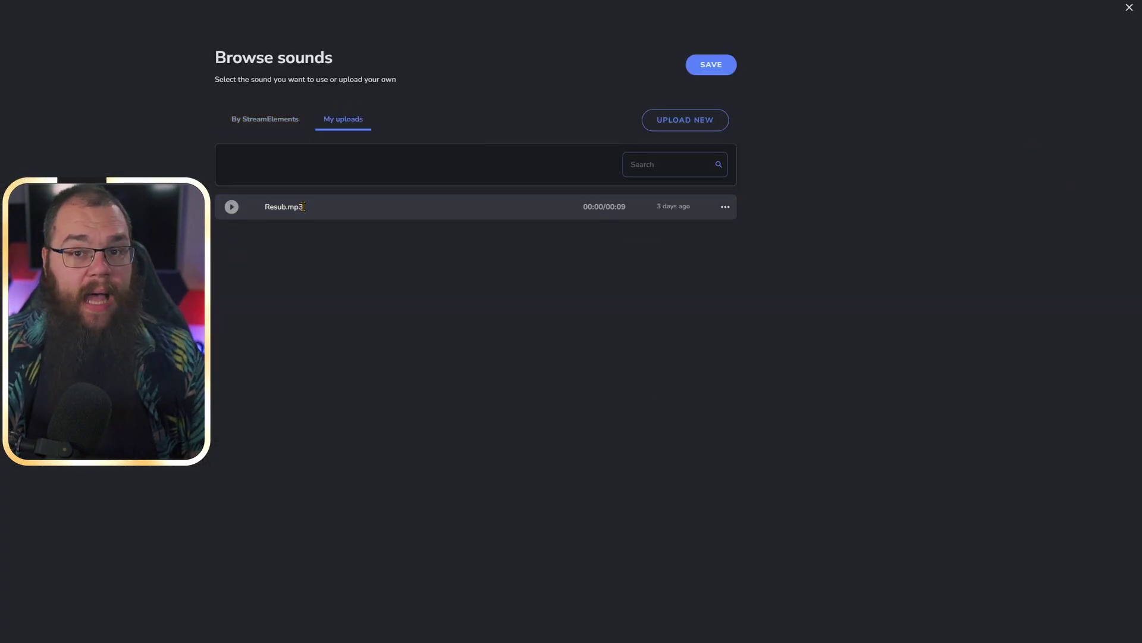
{"action": "left_click", "coordinate": [711, 64]}
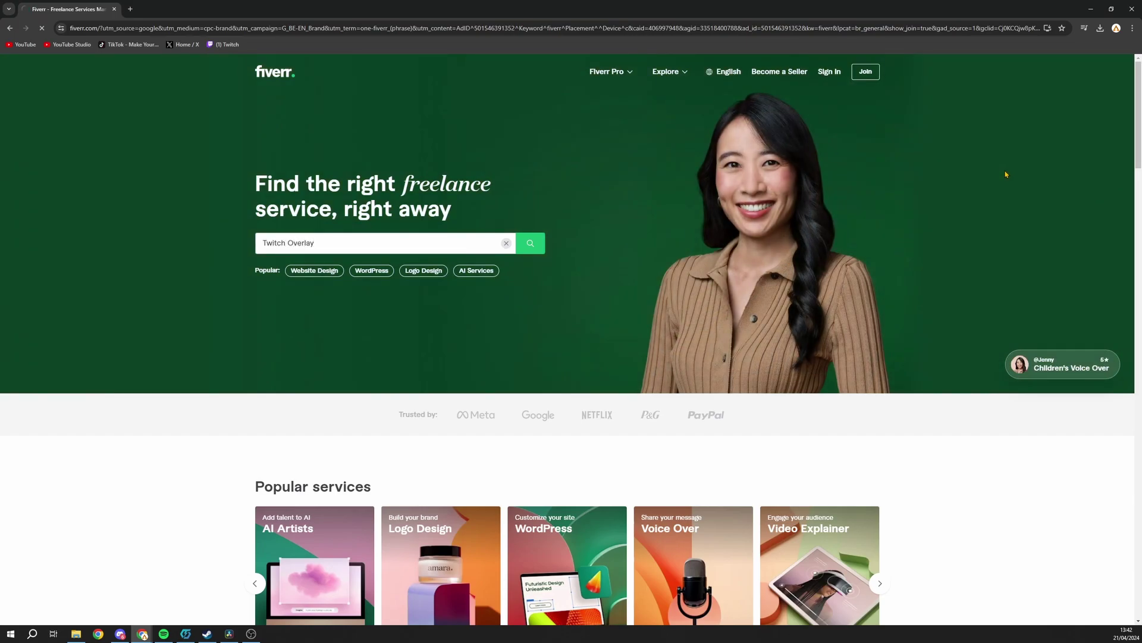
- Scroll the Twitch Overlay gig results, then play one gig's animated overlay preview full screen
{"action": "scroll", "coordinate": [1116, 130], "scroll_direction": "down", "scroll_amount": 3}
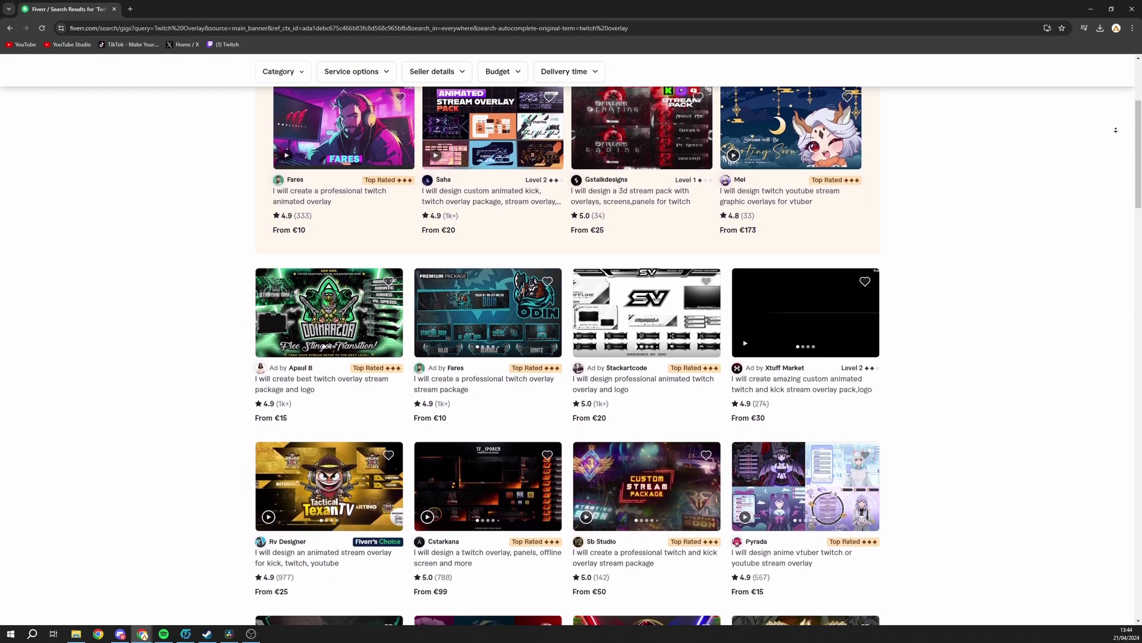
{"action": "scroll", "coordinate": [1115, 129], "scroll_direction": "down", "scroll_amount": 1}
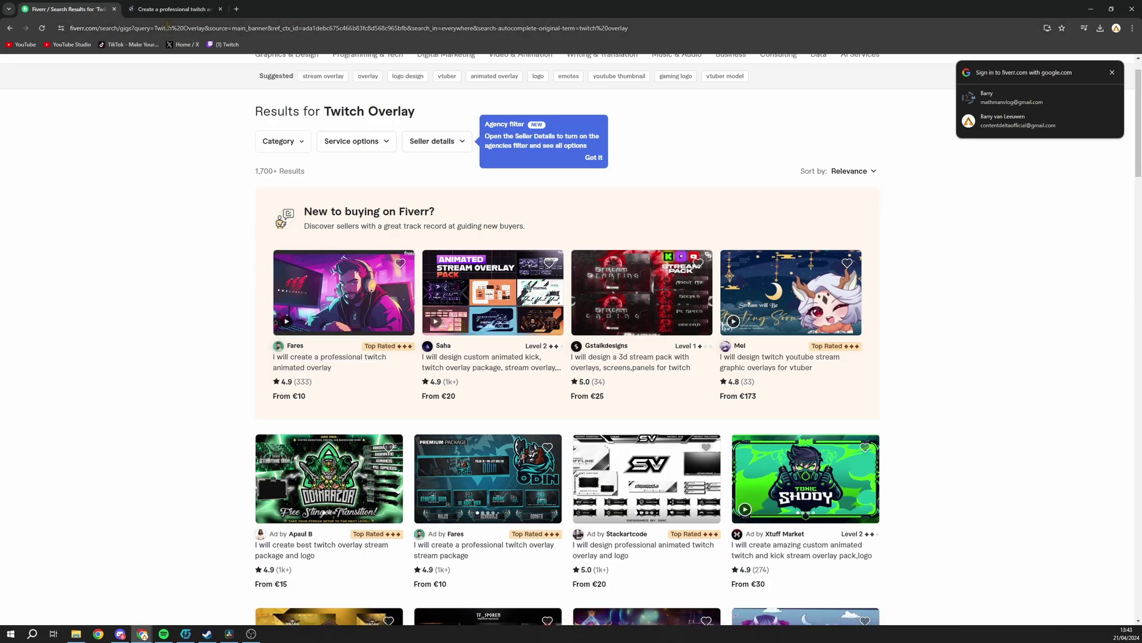
{"action": "left_click", "coordinate": [171, 8]}
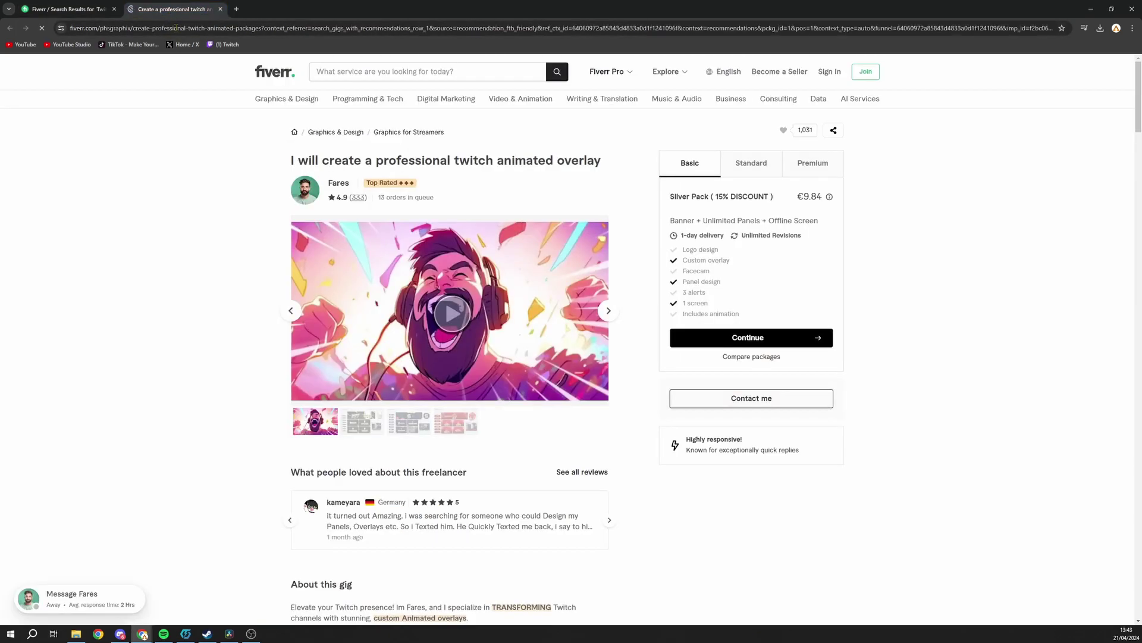
{"action": "double_click", "coordinate": [446, 310]}
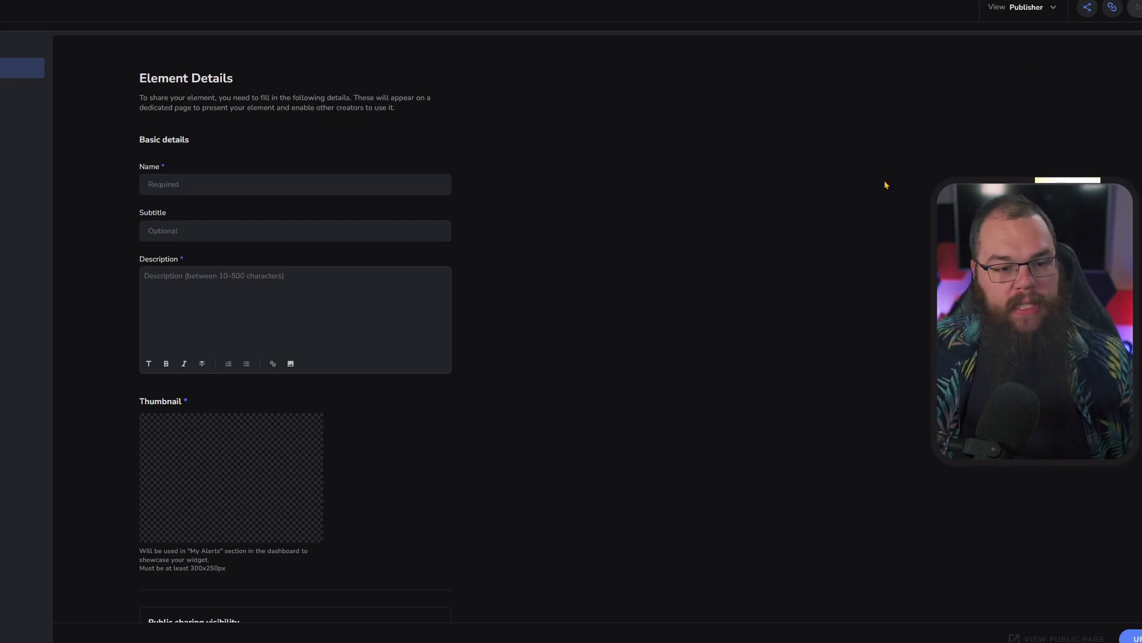
- Go through the empty Name, Subtitle and Description fields of the Element Details form
{"action": "left_click", "coordinate": [425, 180]}
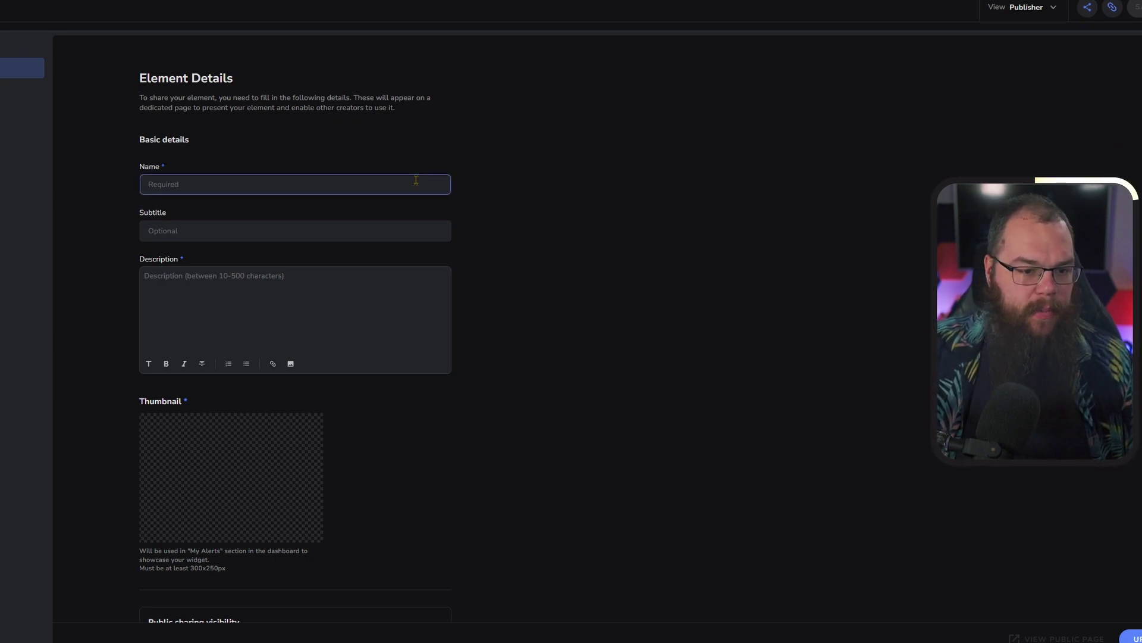
{"action": "left_click", "coordinate": [390, 223]}
{"action": "left_click", "coordinate": [390, 275]}
{"action": "mouse_move", "coordinate": [241, 477]}
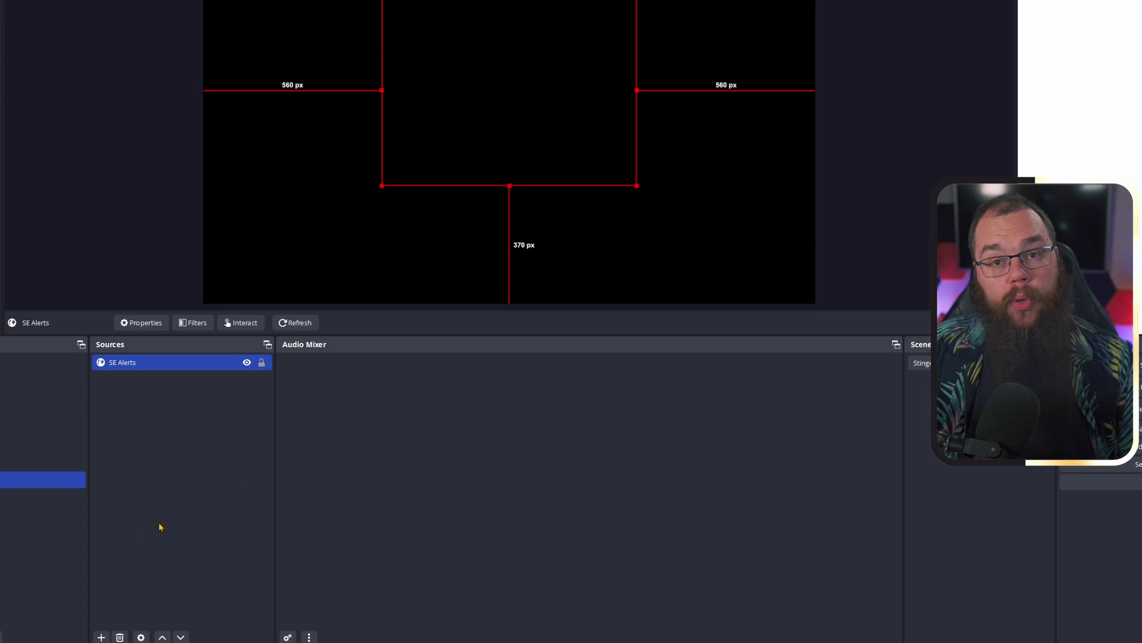
- Add a new Browser source named 'Andromeda Alerts'
{"action": "left_click", "coordinate": [101, 636]}
{"action": "left_click", "coordinate": [130, 415]}
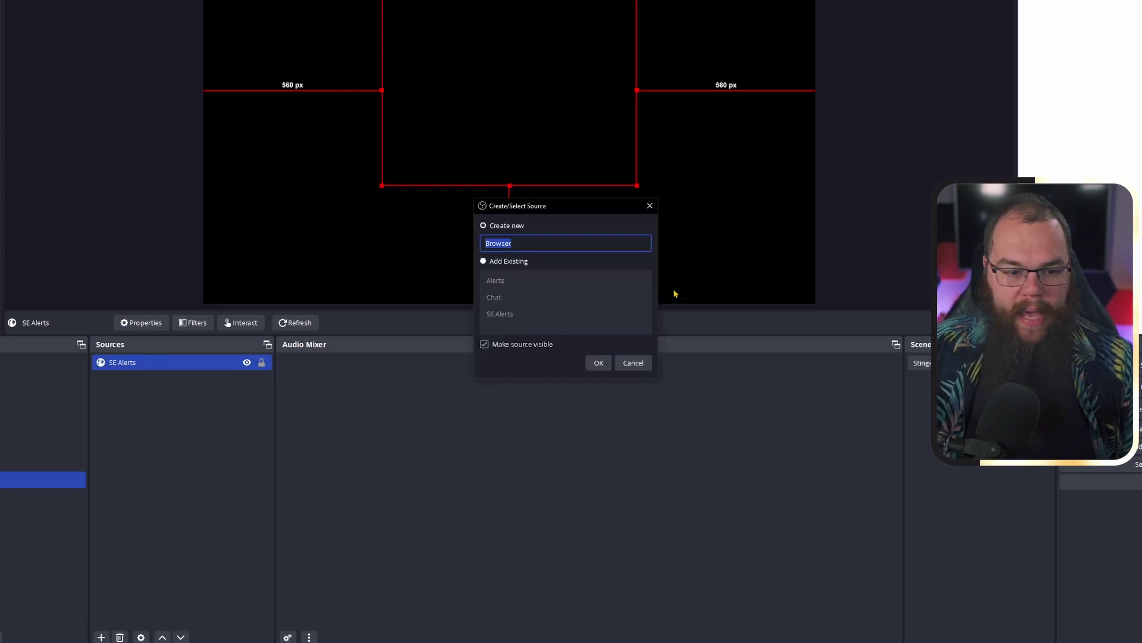
{"action": "type", "text": "Andromeda Ale"}
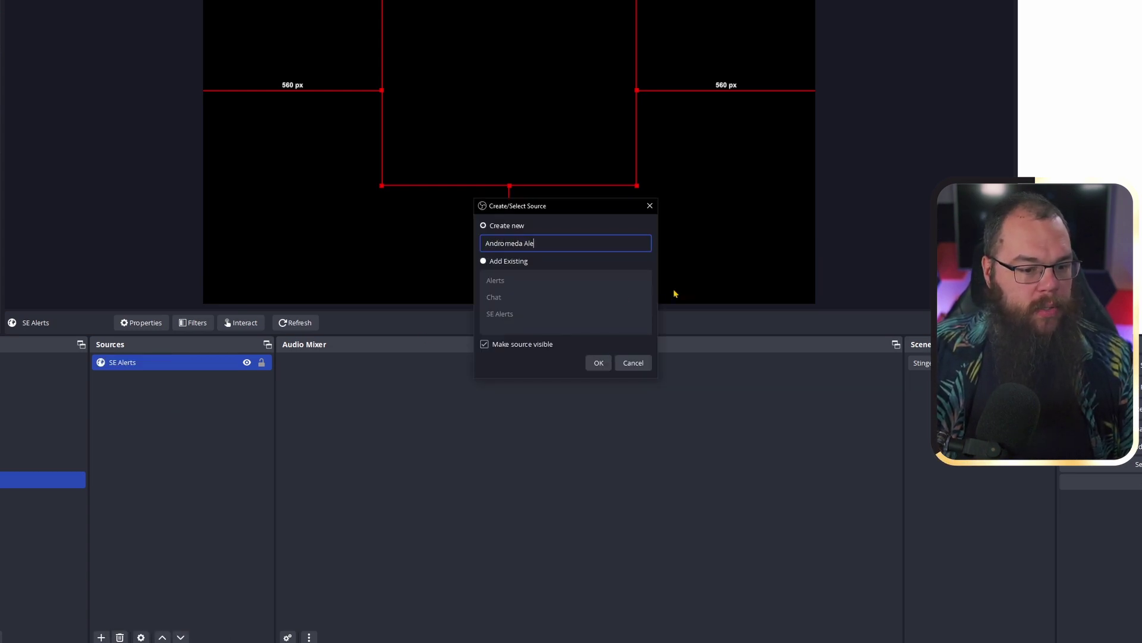
{"action": "type", "text": "rts"}
{"action": "key", "text": "Return"}
- Set the source URL to the StreamElements widget, size 1920×1080, with audio controlled via OBS
{"action": "triple_click", "coordinate": [555, 313]}
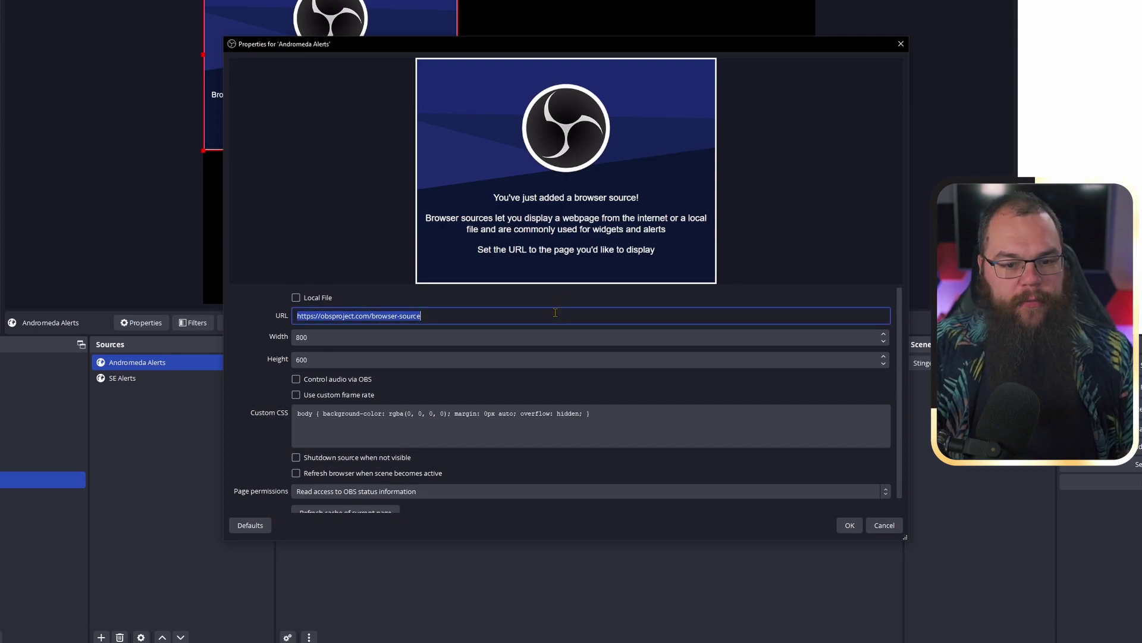
{"action": "key", "text": "Tab"}
{"action": "type", "text": "1920"}
{"action": "key", "text": "Tab"}
{"action": "type", "text": "10"}
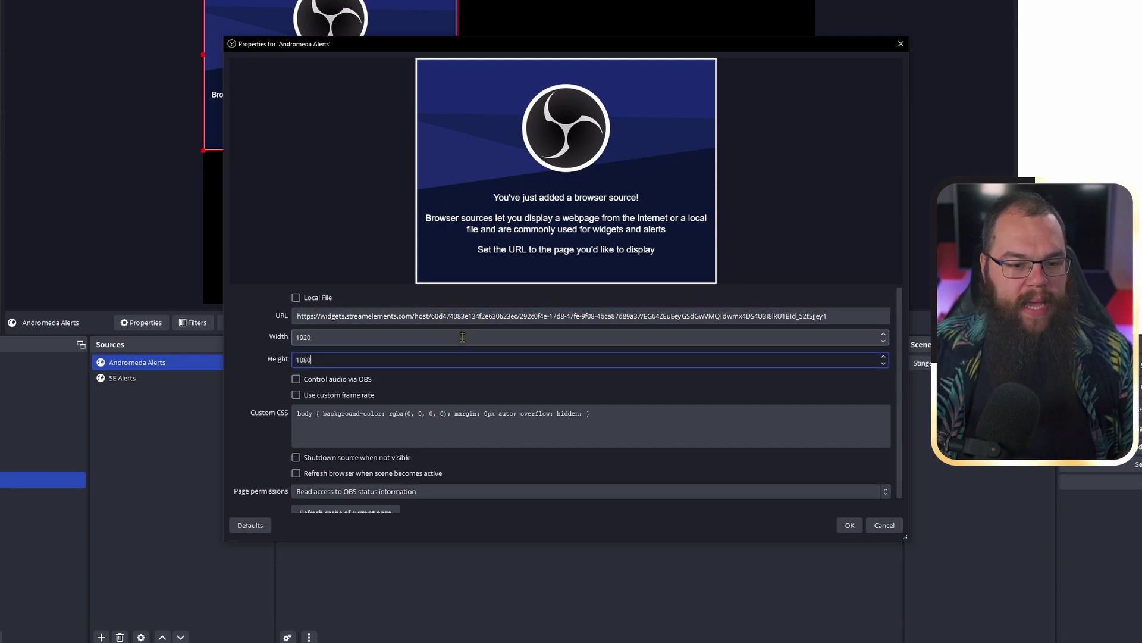
{"action": "left_click", "coordinate": [359, 391]}
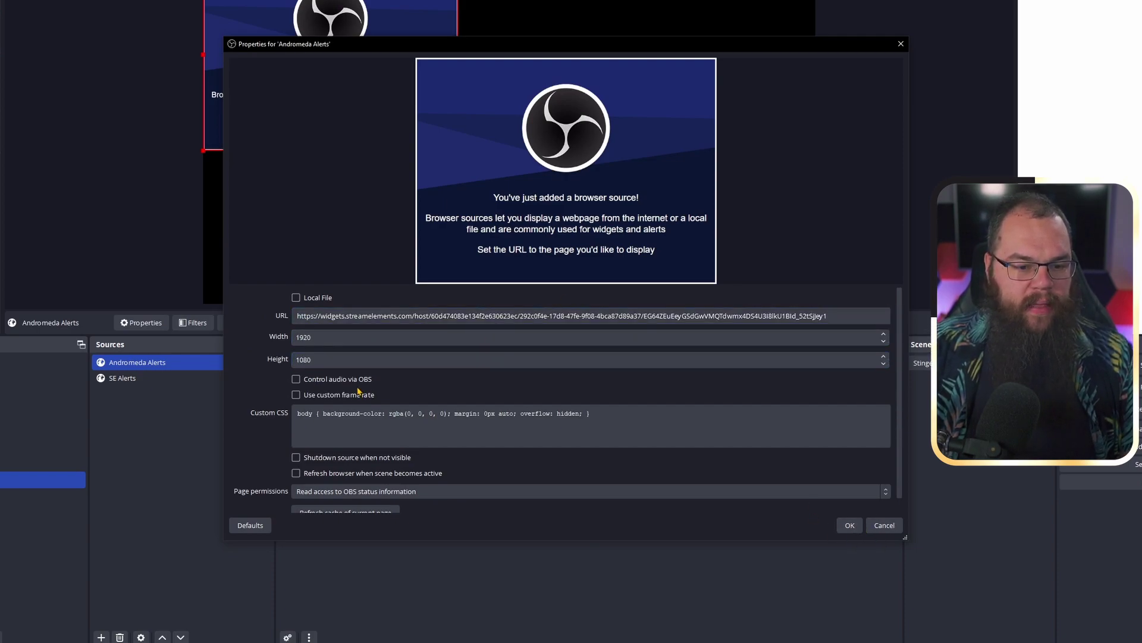
{"action": "left_click", "coordinate": [357, 380]}
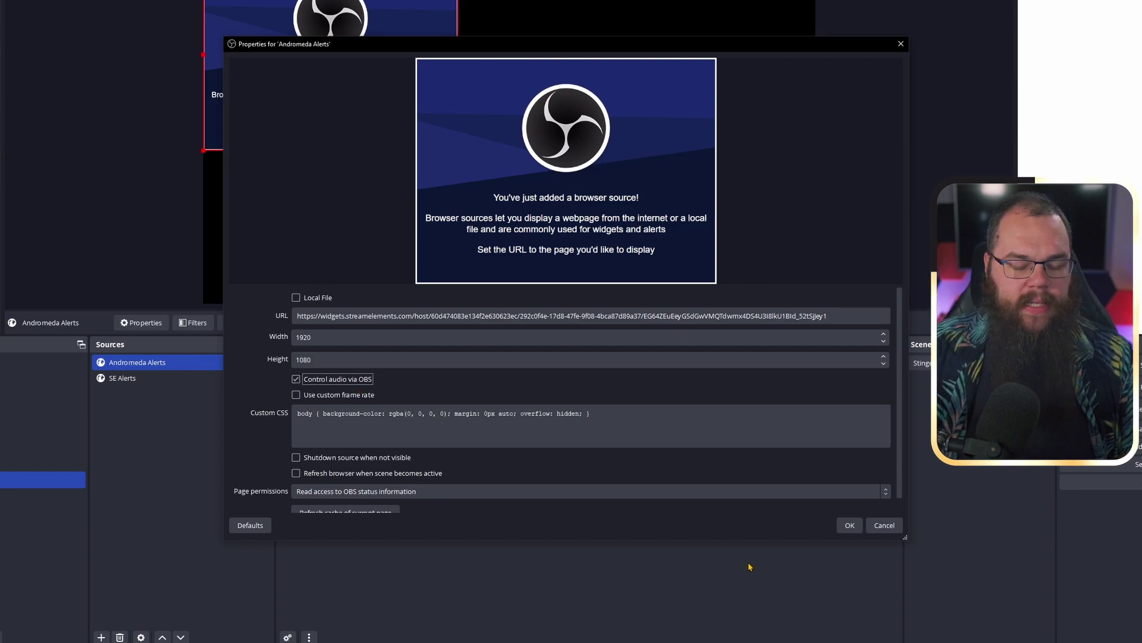
{"action": "left_click", "coordinate": [850, 525]}
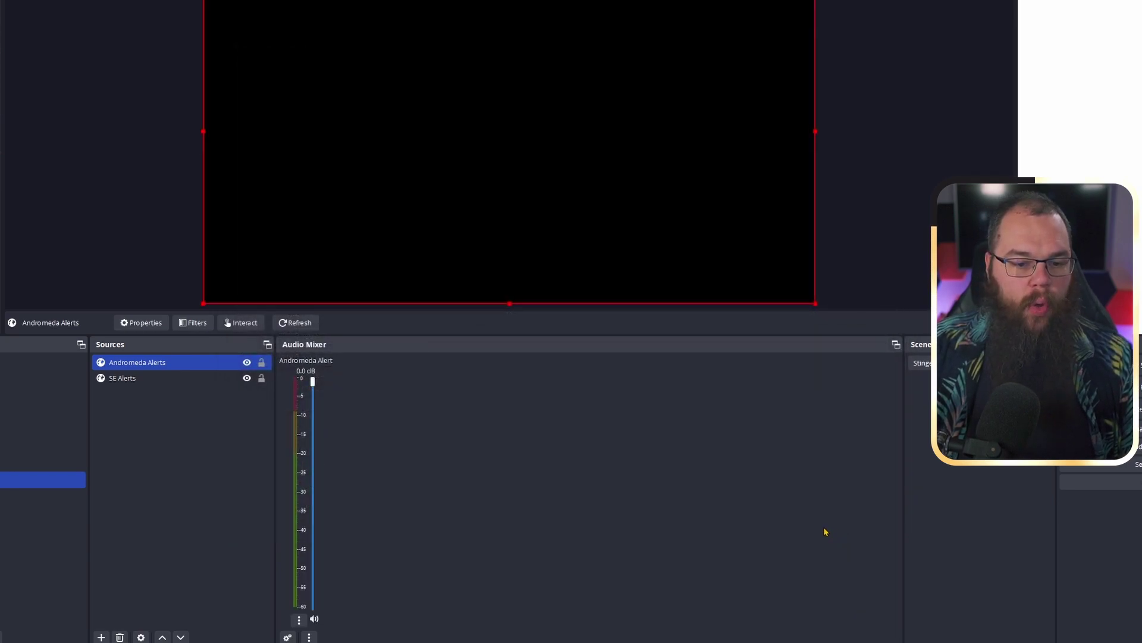